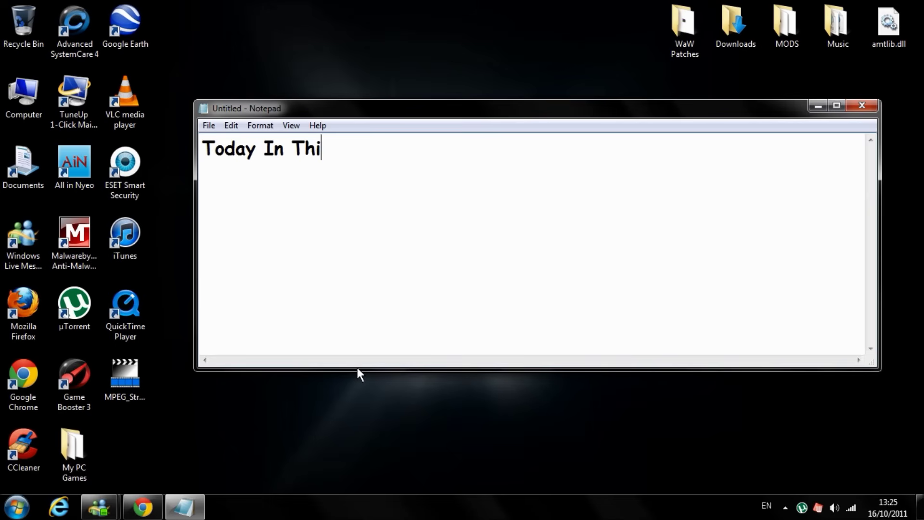
- Complete the opening sentence as "Today In This Video I Will Teach You How To Increase The Download Speed Of uTorrent 3.0"
{"action": "type", "text": "Video "}
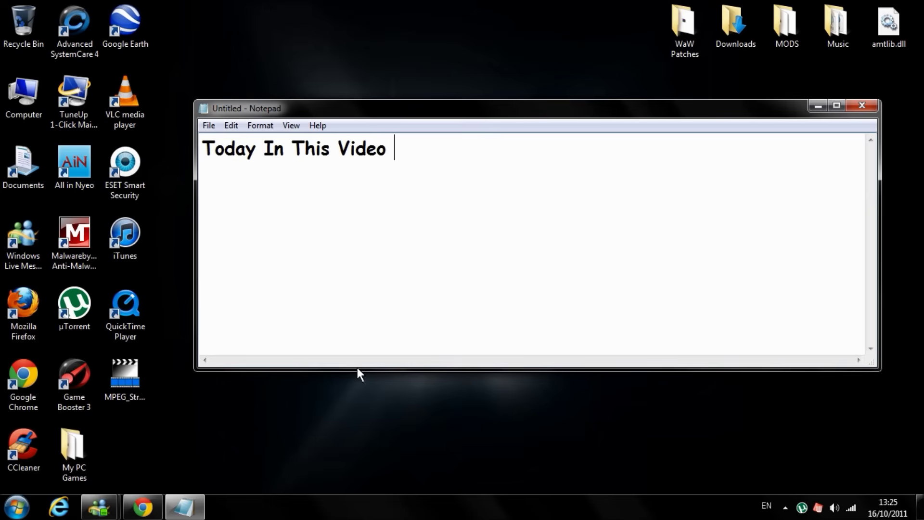
{"action": "type", "text": "I Will T"}
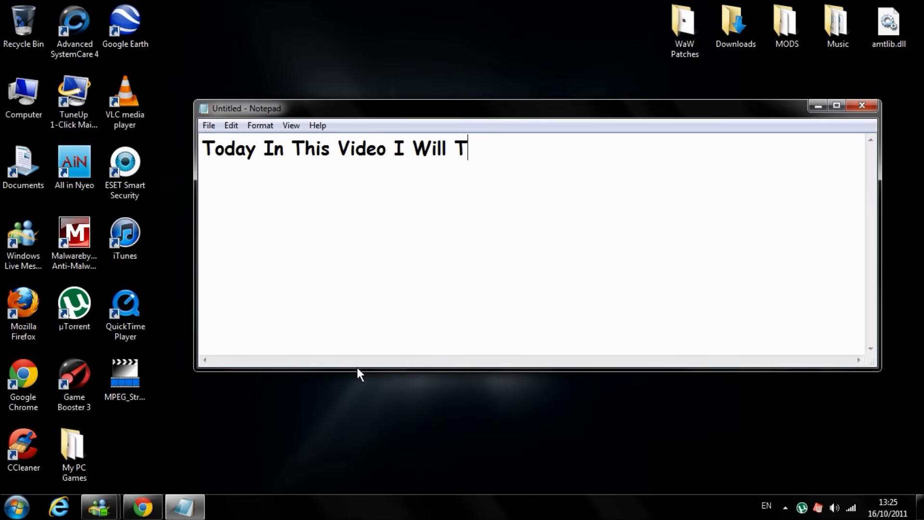
{"action": "type", "text": "each You"}
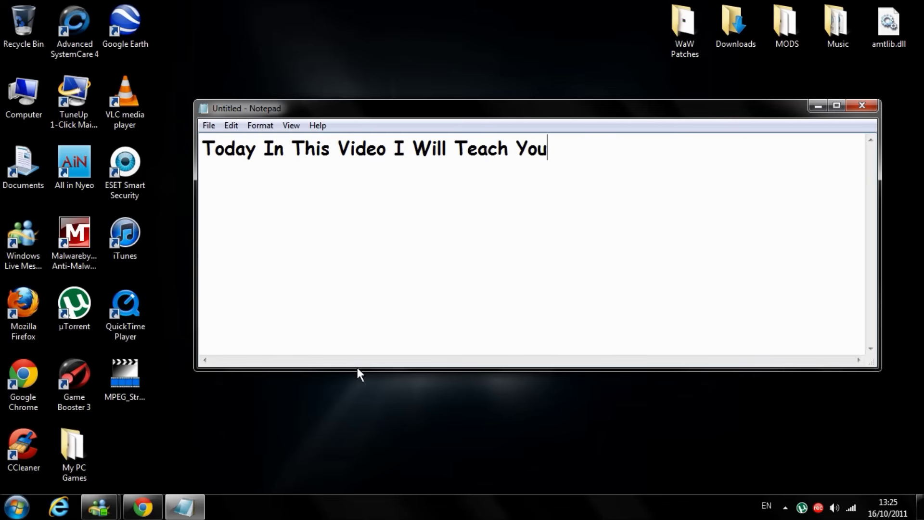
{"action": "type", "text": " How To I"}
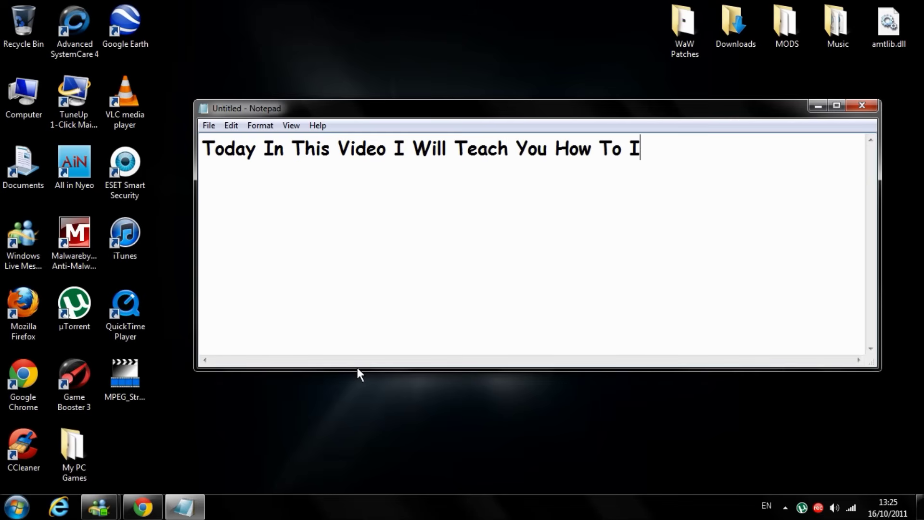
{"action": "type", "text": "ncrease T"}
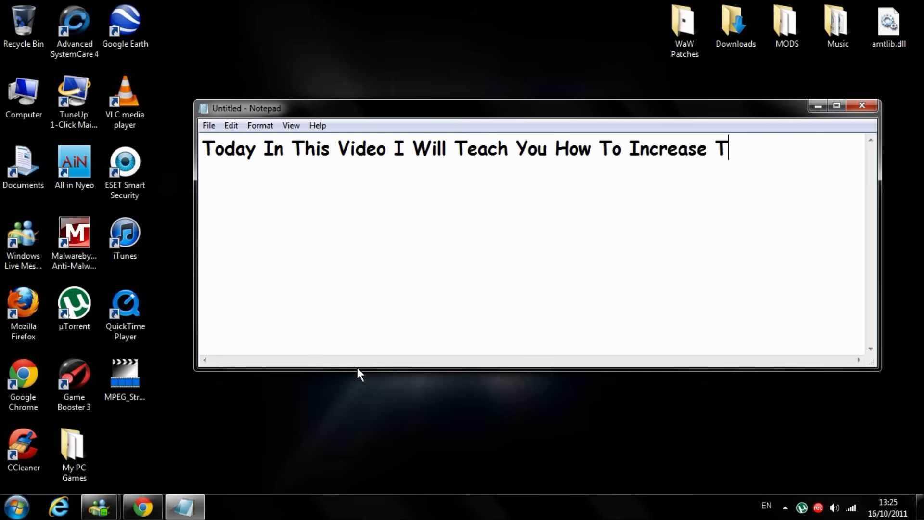
{"action": "type", "text": "he Download Spp"}
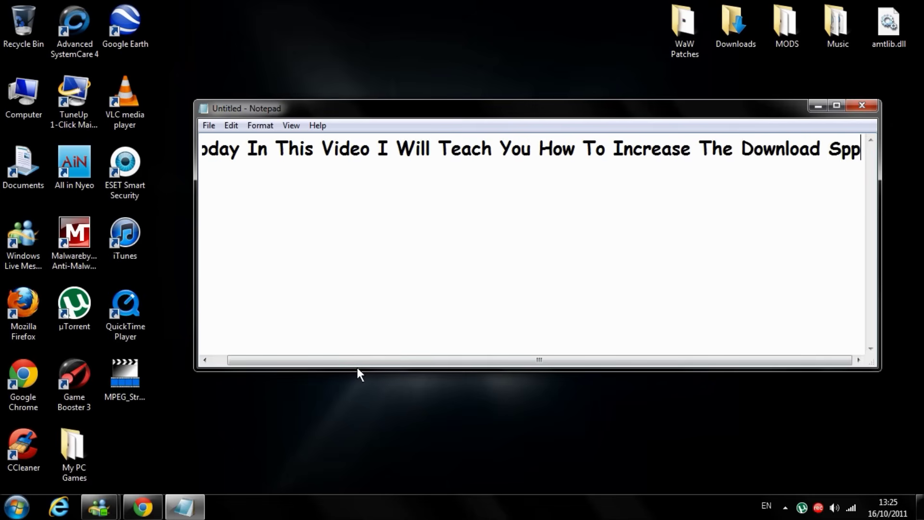
{"action": "key", "text": "BackSpace"}
{"action": "type", "text": "eed Of U"}
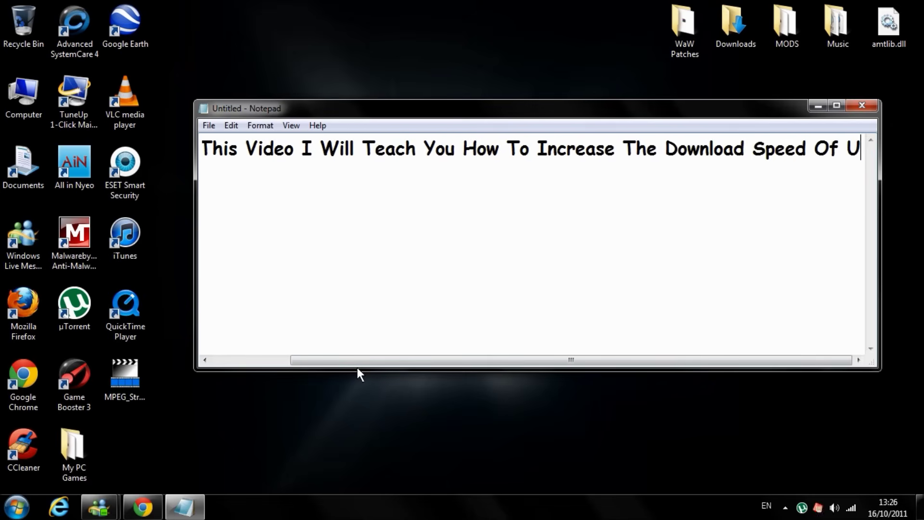
{"action": "key", "text": "BackSpace"}
{"action": "type", "text": "uTor"}
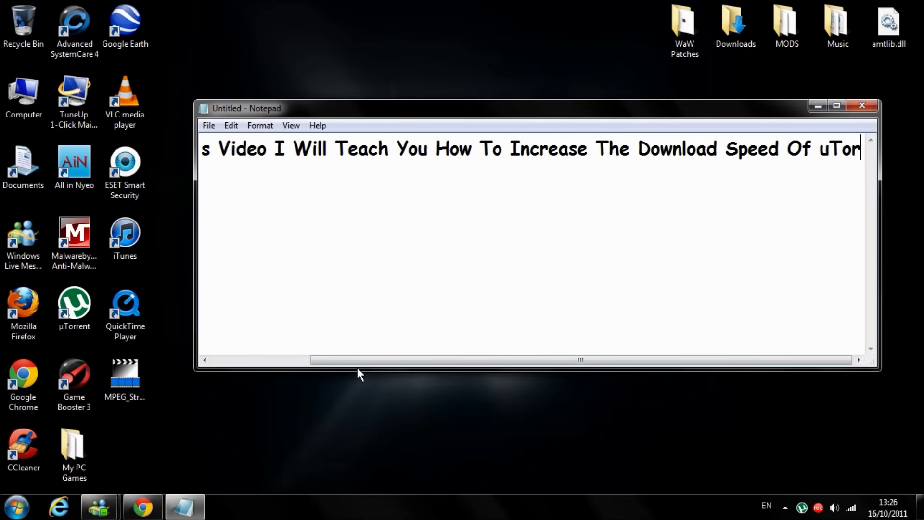
{"action": "type", "text": "rent 3.0"}
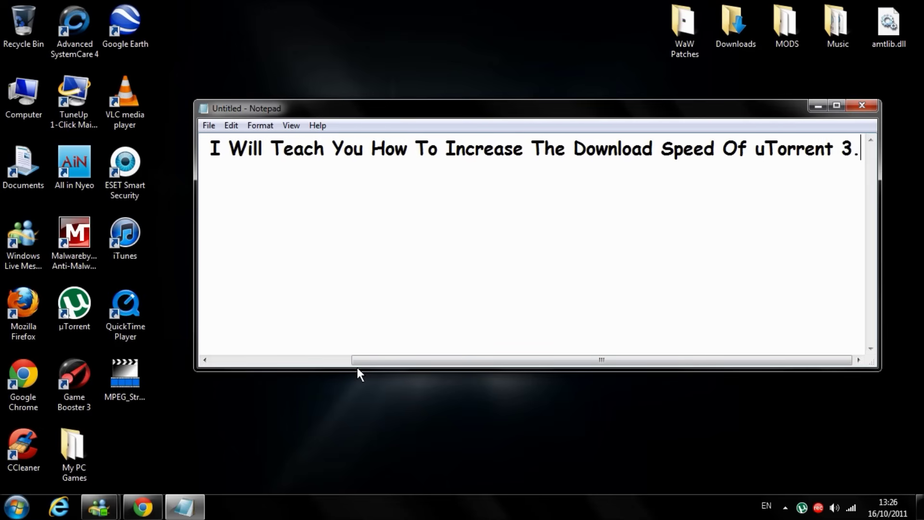
- Delete the entire introductory sentence from the note, leaving the document empty
{"action": "key", "text": "BackSpace"}
{"action": "key", "text": "BackSpace"}
{"action": "key", "text": "BackSpace"}
{"action": "key", "text": "BackSpace"}
{"action": "key", "text": "BackSpace"}
{"action": "key", "text": "BackSpace"}
{"action": "key", "text": "BackSpace"}
{"action": "key", "text": "BackSpace"}
{"action": "key", "text": "BackSpace"}
{"action": "key", "text": "BackSpace"}
{"action": "key", "text": "BackSpace"}
{"action": "key", "text": "BackSpace"}
{"action": "key", "text": "BackSpace"}
{"action": "key", "text": "BackSpace"}
{"action": "key", "text": "BackSpace"}
{"action": "key", "text": "BackSpace"}
{"action": "key", "text": "BackSpace"}
{"action": "key", "text": "BackSpace"}
{"action": "key", "text": "BackSpace"}
{"action": "key", "text": "BackSpace"}
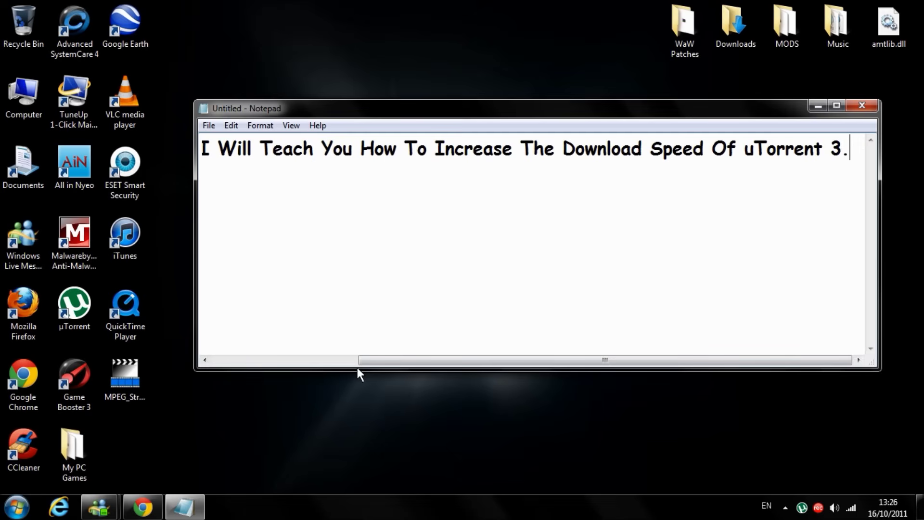
{"action": "key", "text": "BackSpace"}
{"action": "key", "text": "BackSpace"}
{"action": "key", "text": "BackSpace"}
{"action": "key", "text": "BackSpace"}
{"action": "key", "text": "BackSpace"}
{"action": "key", "text": "BackSpace"}
{"action": "key", "text": "BackSpace"}
{"action": "key", "text": "BackSpace"}
{"action": "key", "text": "BackSpace"}
{"action": "key", "text": "BackSpace"}
{"action": "key", "text": "BackSpace"}
{"action": "key", "text": "BackSpace"}
{"action": "key", "text": "BackSpace"}
{"action": "key", "text": "BackSpace"}
{"action": "key", "text": "BackSpace"}
{"action": "key", "text": "BackSpace"}
{"action": "key", "text": "BackSpace"}
{"action": "key", "text": "BackSpace"}
{"action": "key", "text": "BackSpace"}
{"action": "key", "text": "BackSpace"}
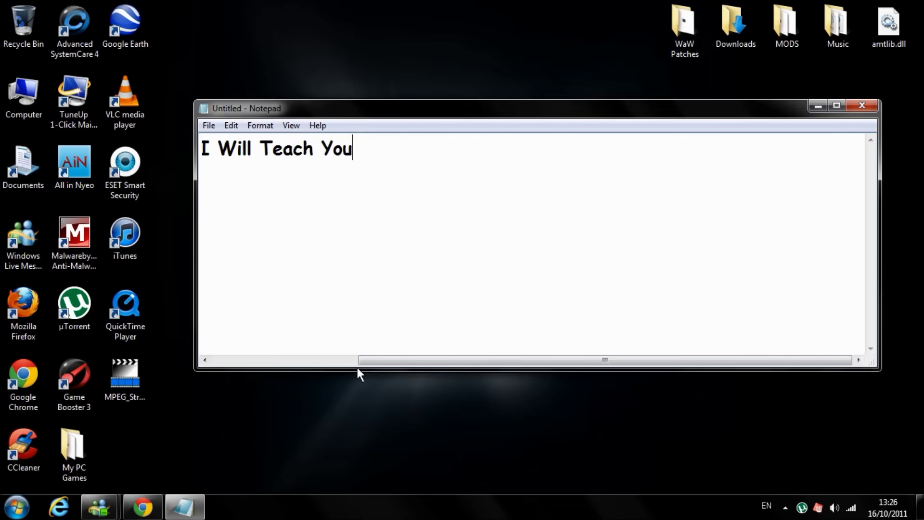
- Write "First Of All Start Up Your uTorrent" in the empty note and launch µTorrent from the desktop
{"action": "type", "text": "Fi"}
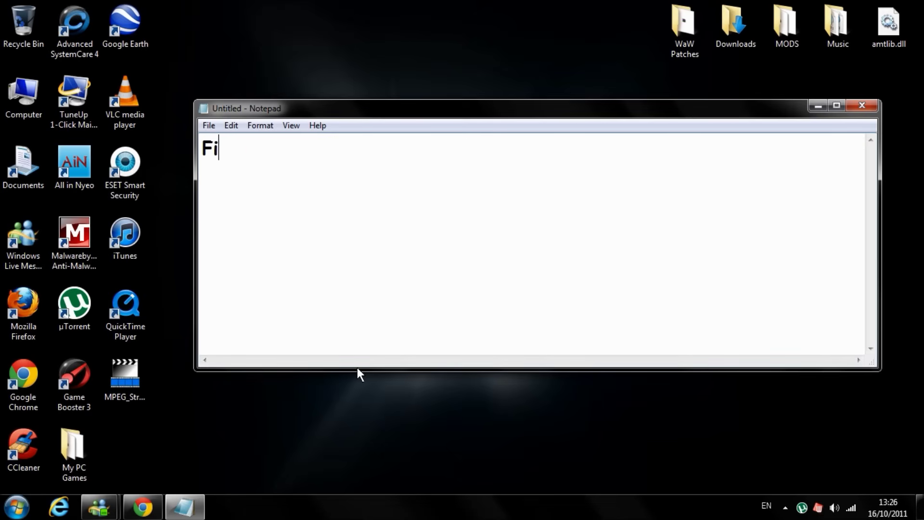
{"action": "type", "text": "rst O"}
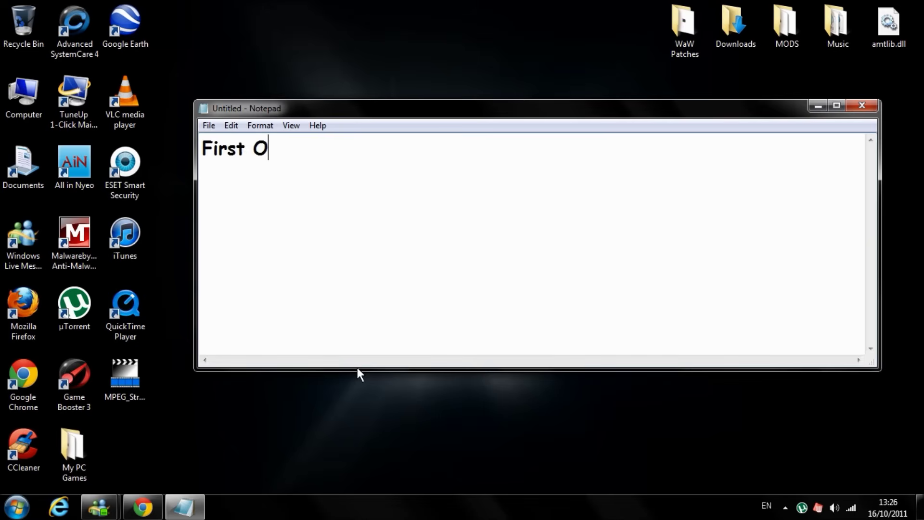
{"action": "type", "text": "f All Sta"}
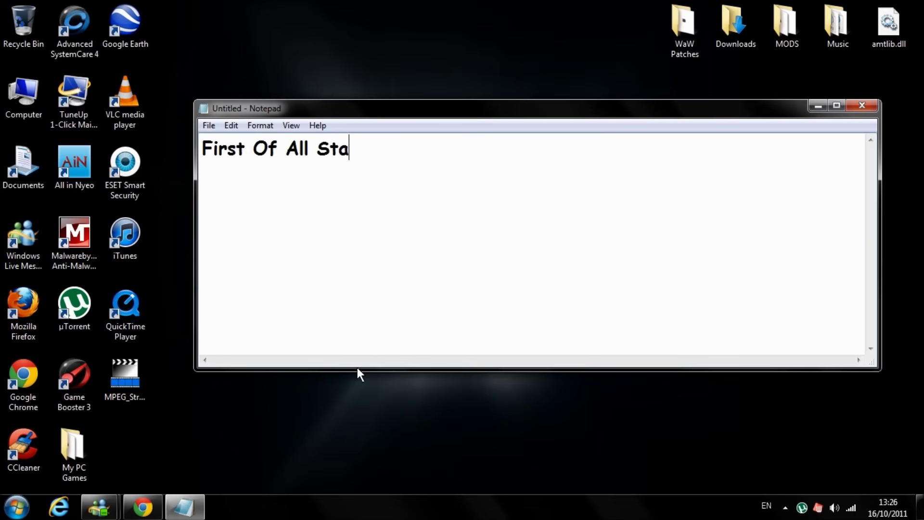
{"action": "type", "text": "rt Up Your "}
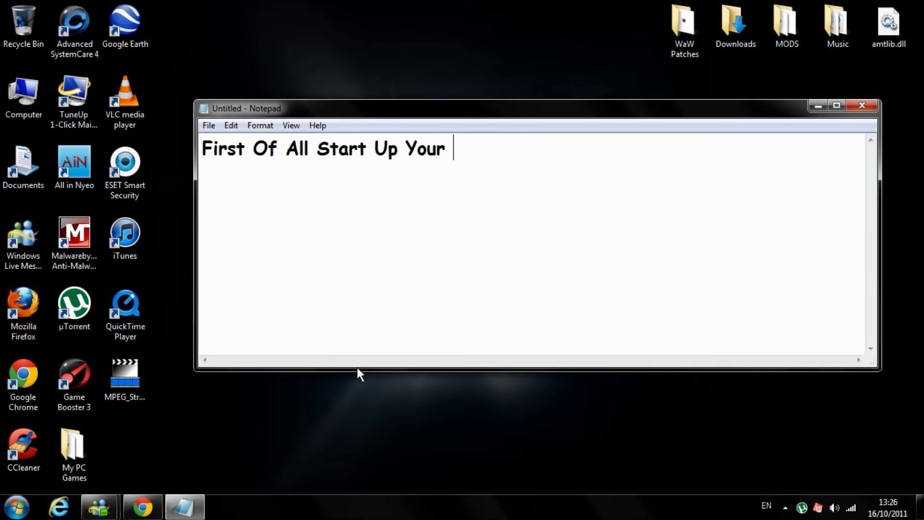
{"action": "type", "text": "uTorrent"}
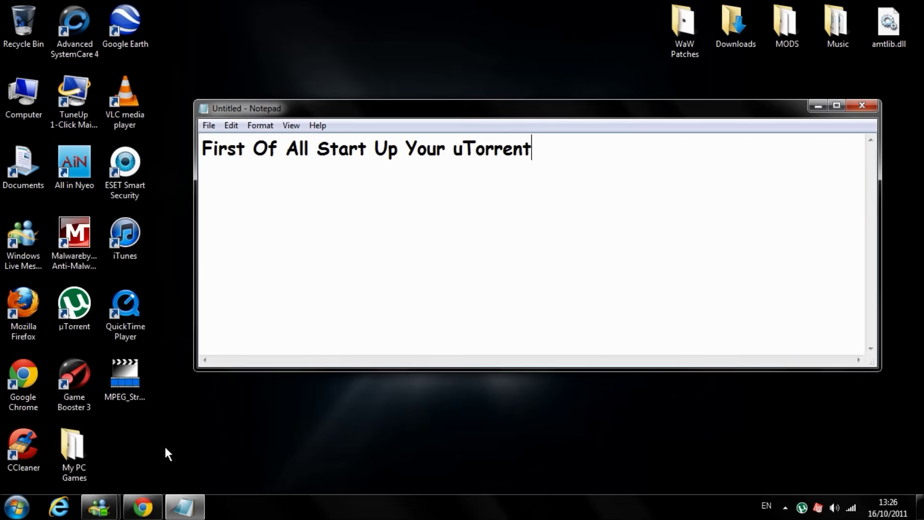
{"action": "double_click", "coordinate": [64, 309]}
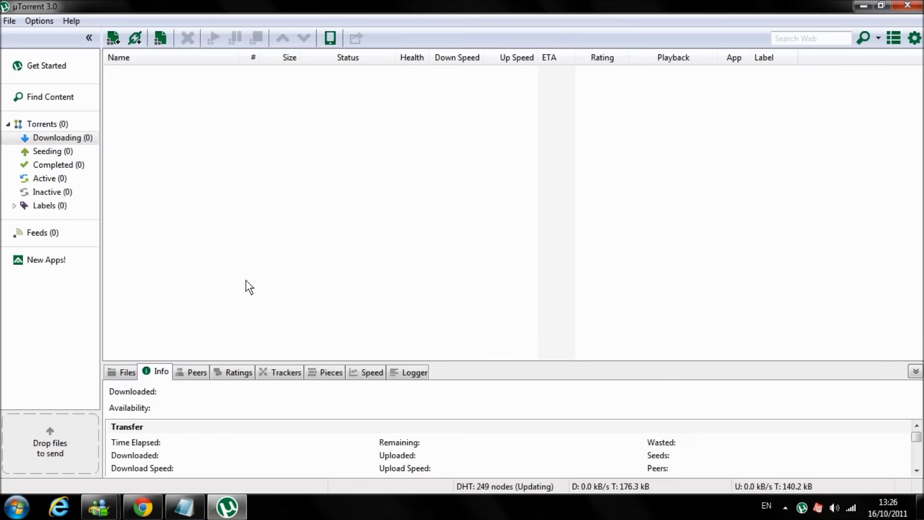
- Back in Notepad, add "Go To Options Then To Preferences" after a blank line, and open the preferences in µTorrent
{"action": "left_click", "coordinate": [184, 506]}
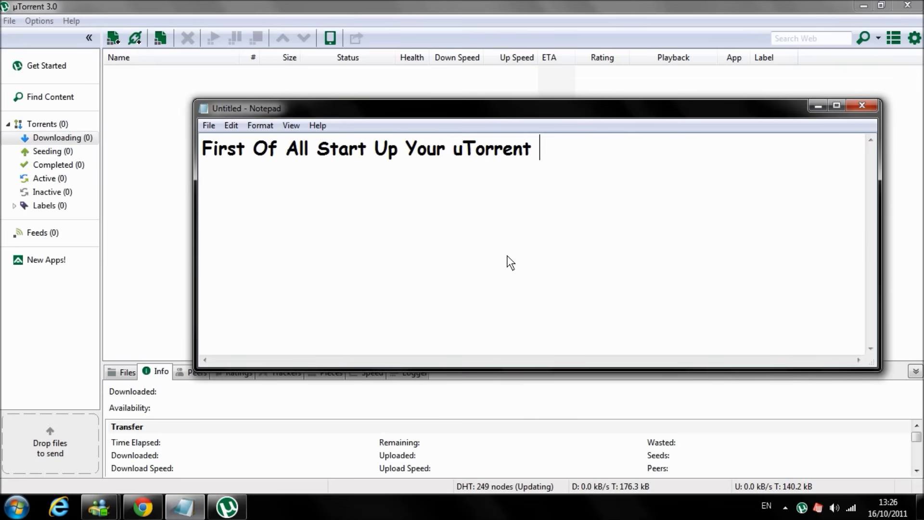
{"action": "key", "text": "Return"}
{"action": "key", "text": "Return"}
{"action": "type", "text": "Go To O"}
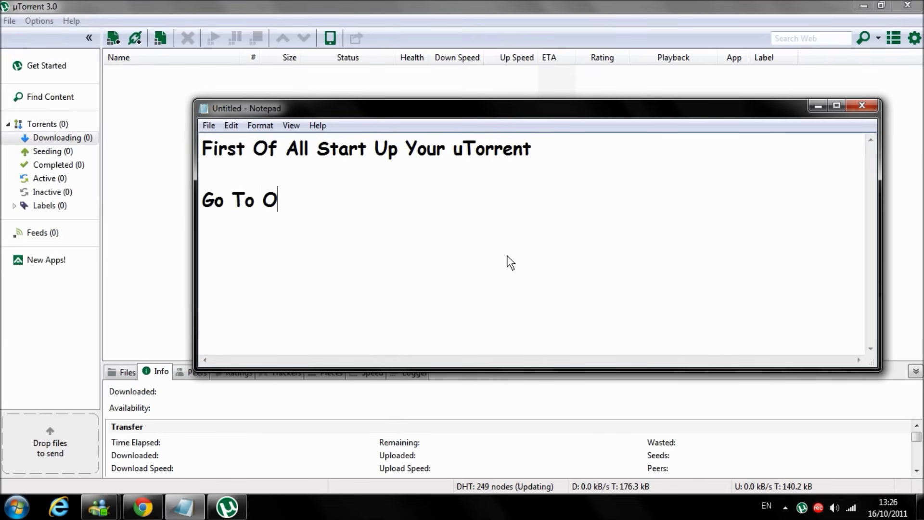
{"action": "type", "text": "ptions Then T"}
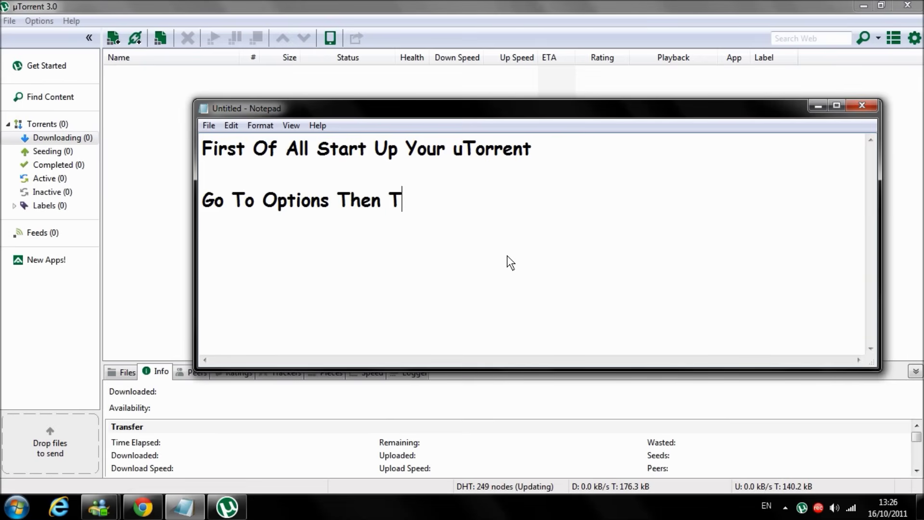
{"action": "type", "text": "o Prefer"}
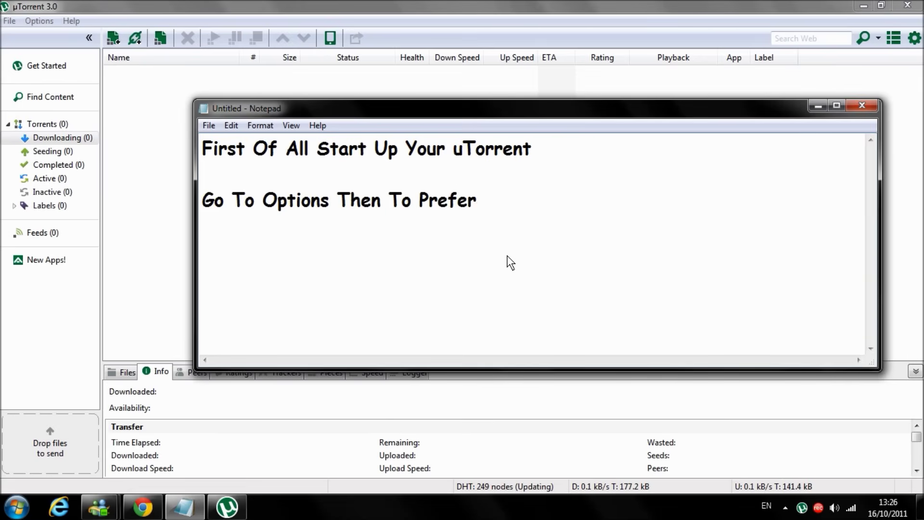
{"action": "type", "text": "ences"}
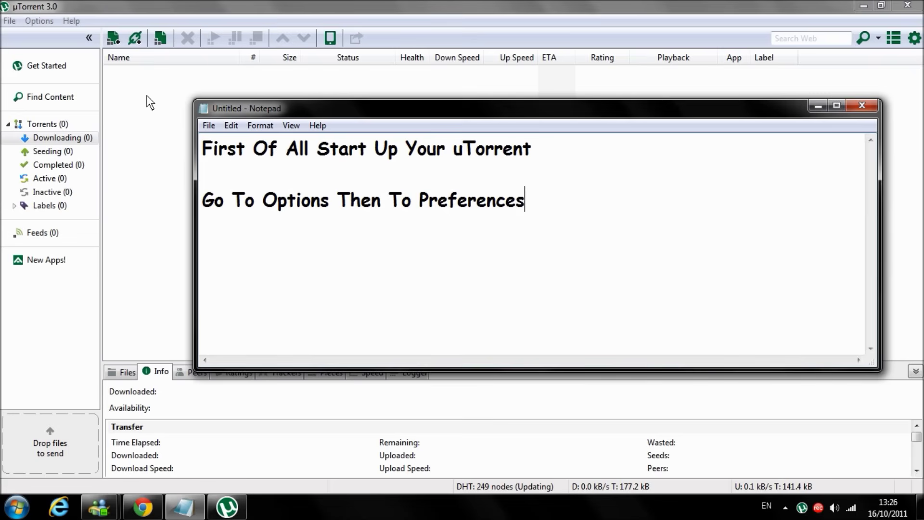
{"action": "left_click", "coordinate": [34, 19]}
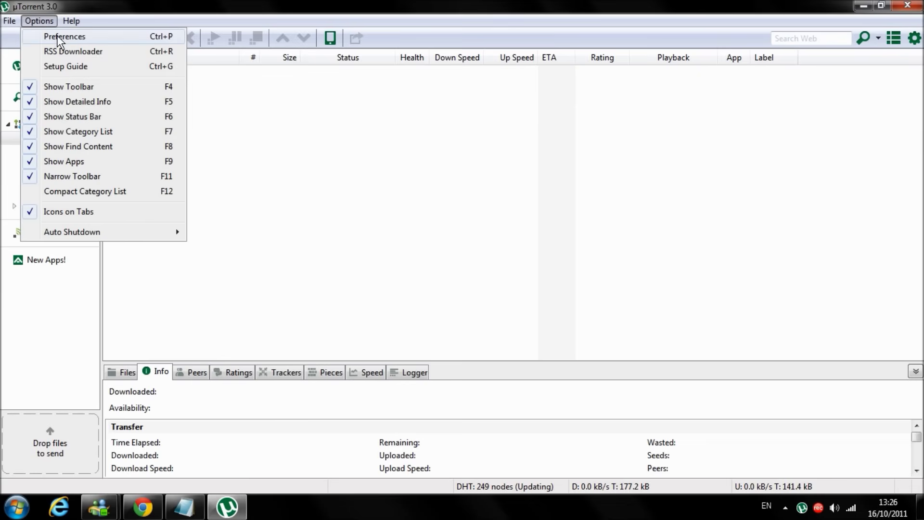
{"action": "left_click", "coordinate": [57, 36]}
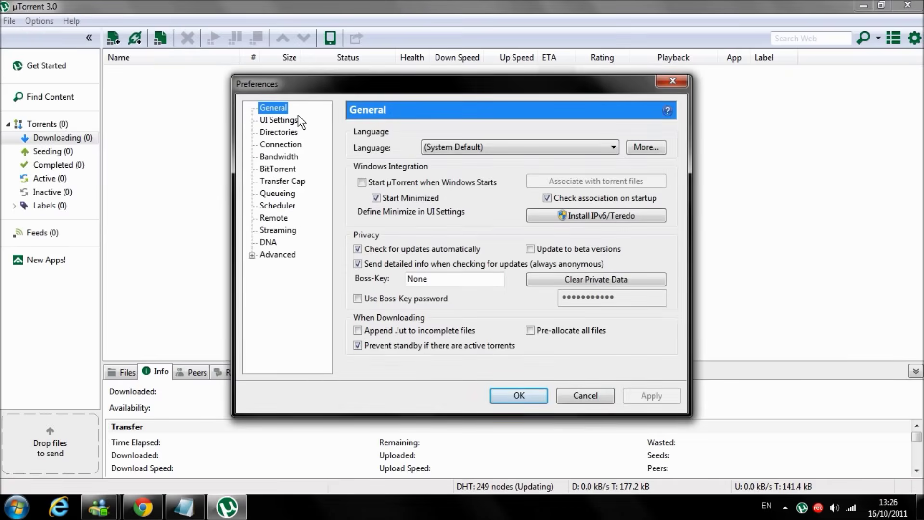
- In Notepad, add "Now Follow Everything I Do And Put The Numbers etc In To The Same Boxes That I Have Put In" after a blank line
{"action": "left_click", "coordinate": [184, 506]}
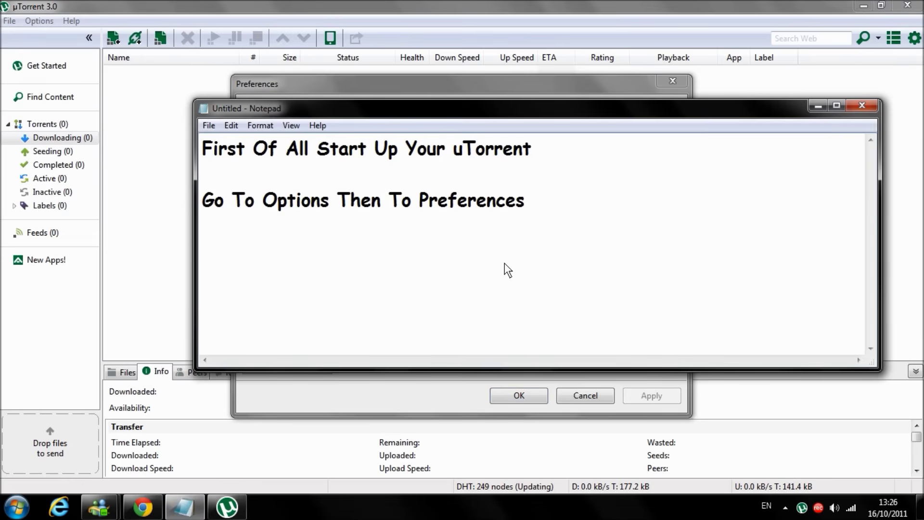
{"action": "type", "text": "Now Fo"}
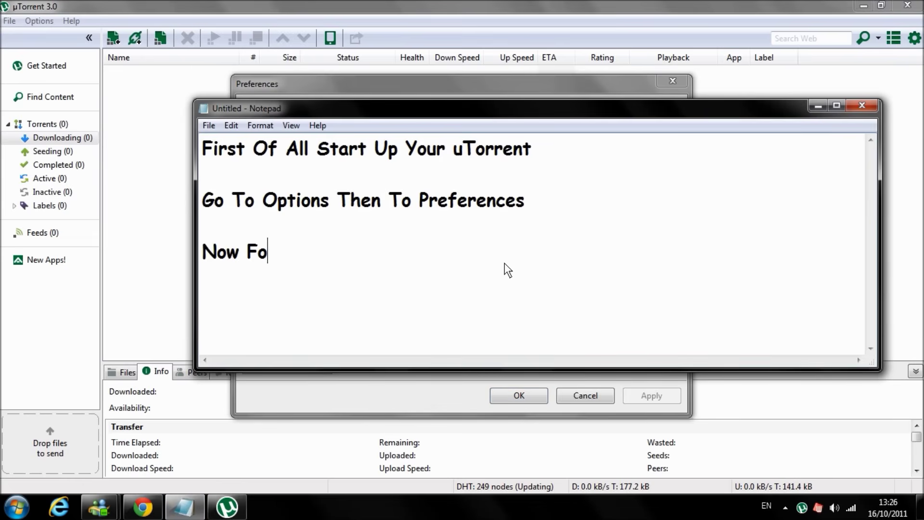
{"action": "type", "text": "llow Ev"}
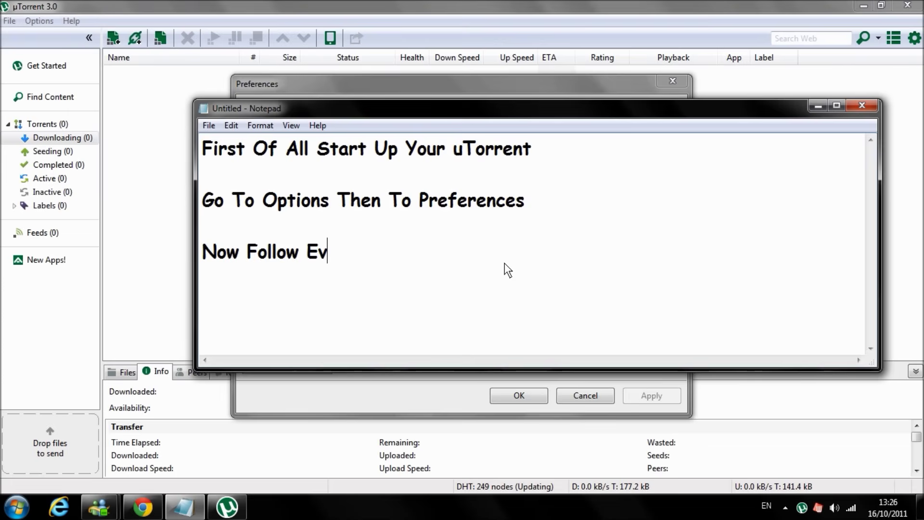
{"action": "type", "text": "erything "}
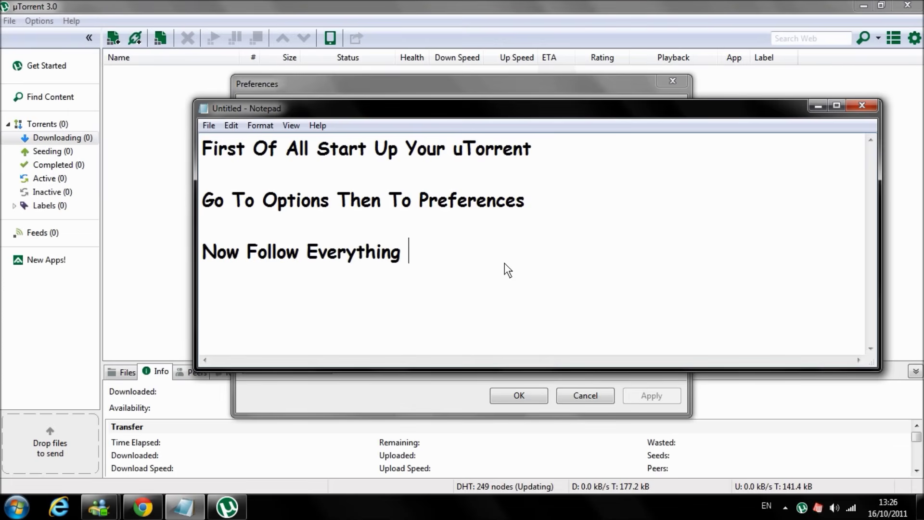
{"action": "type", "text": "I Do A"}
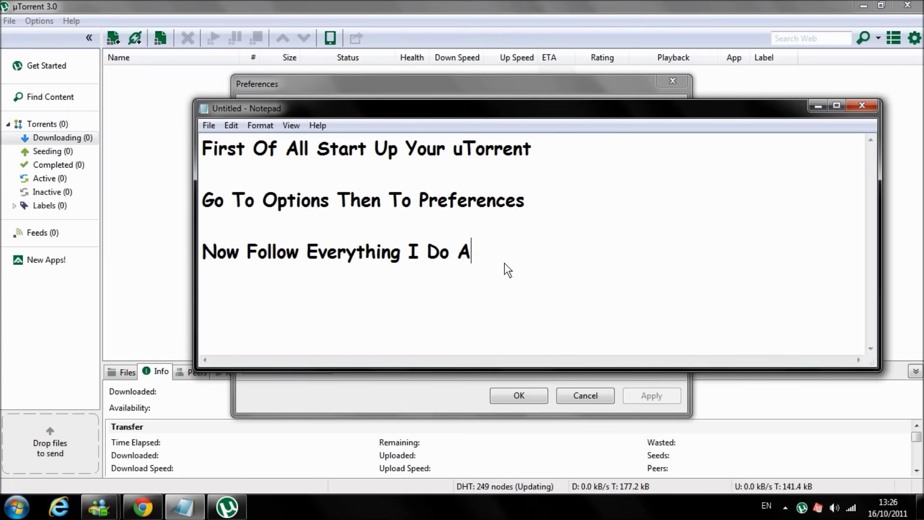
{"action": "type", "text": "nd Put I"}
{"action": "key", "text": "BackSpace"}
{"action": "type", "text": "T"}
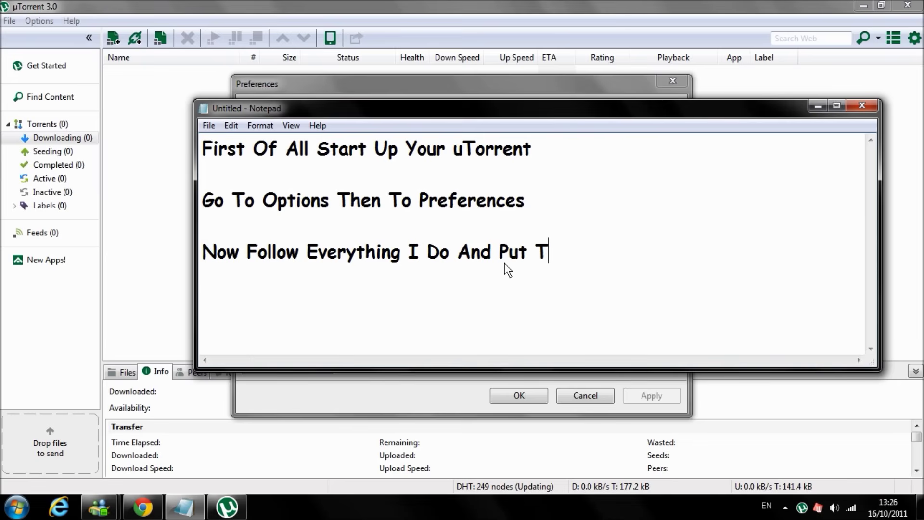
{"action": "type", "text": "he Number"}
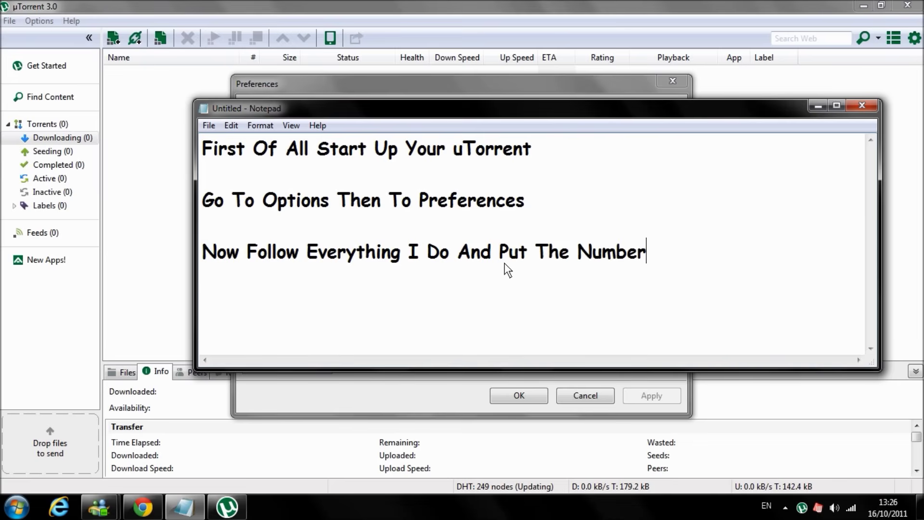
{"action": "type", "text": "s..."}
{"action": "type", "text": "I"}
{"action": "key", "text": "BackSpace"}
{"action": "key", "text": "BackSpace"}
{"action": "key", "text": "BackSpace"}
{"action": "key", "text": "BackSpace"}
{"action": "type", "text": "etc "}
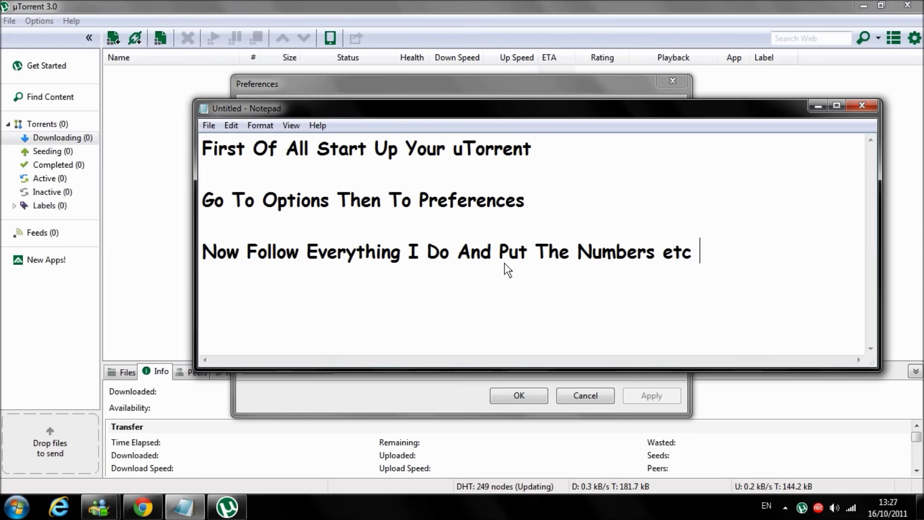
{"action": "type", "text": "In "}
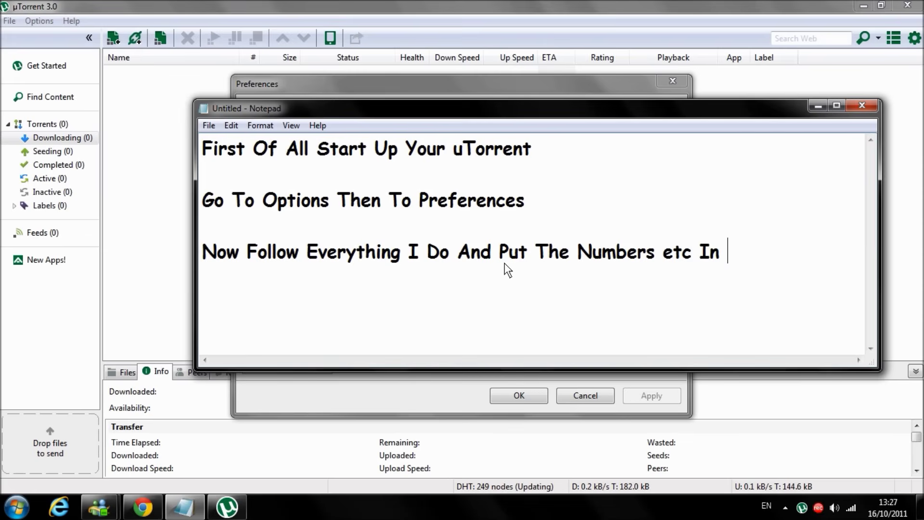
{"action": "type", "text": "To The Sam"}
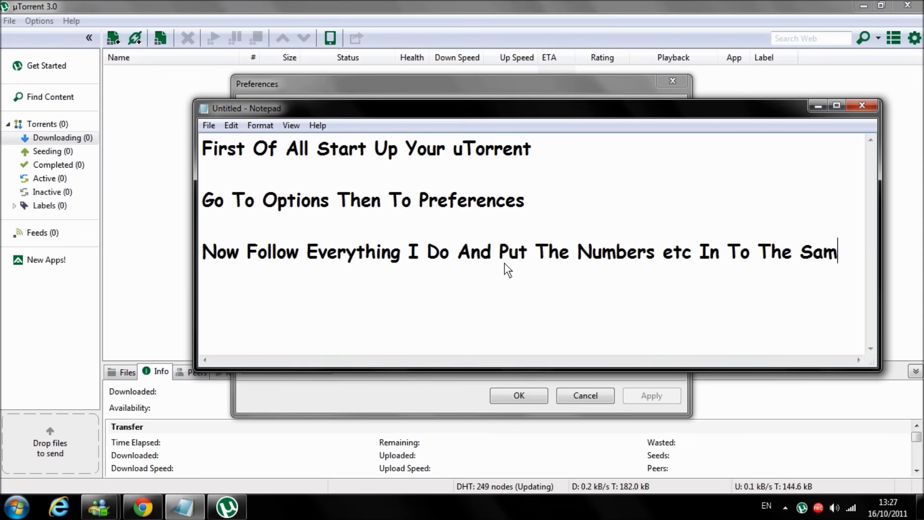
{"action": "type", "text": "e Boxe"}
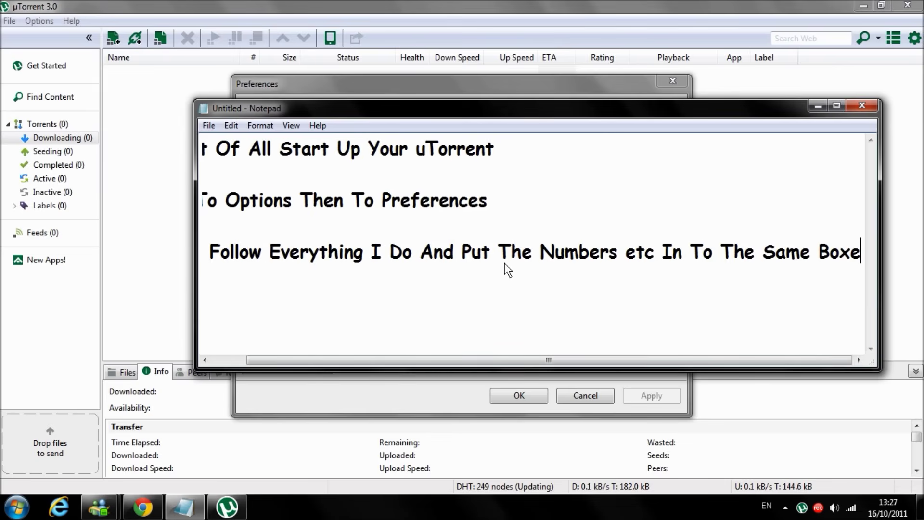
{"action": "type", "text": "s That I H"}
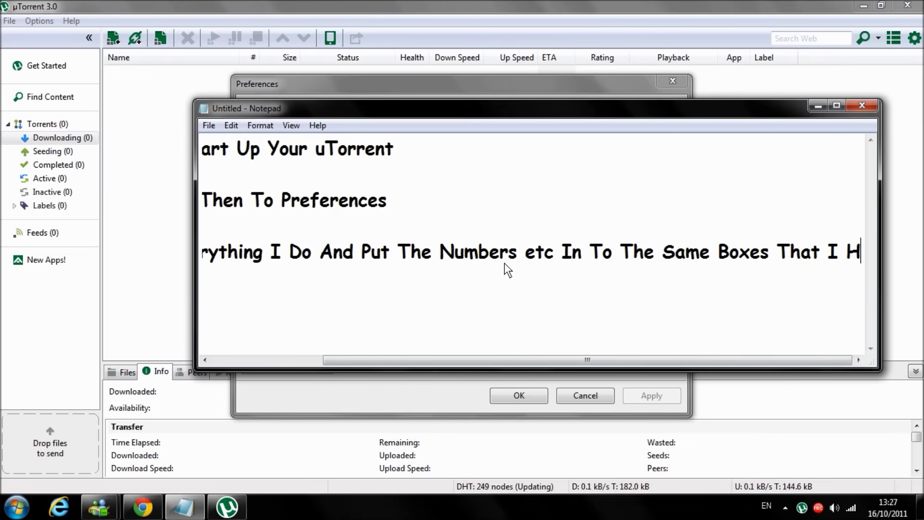
{"action": "type", "text": "ave Put In"}
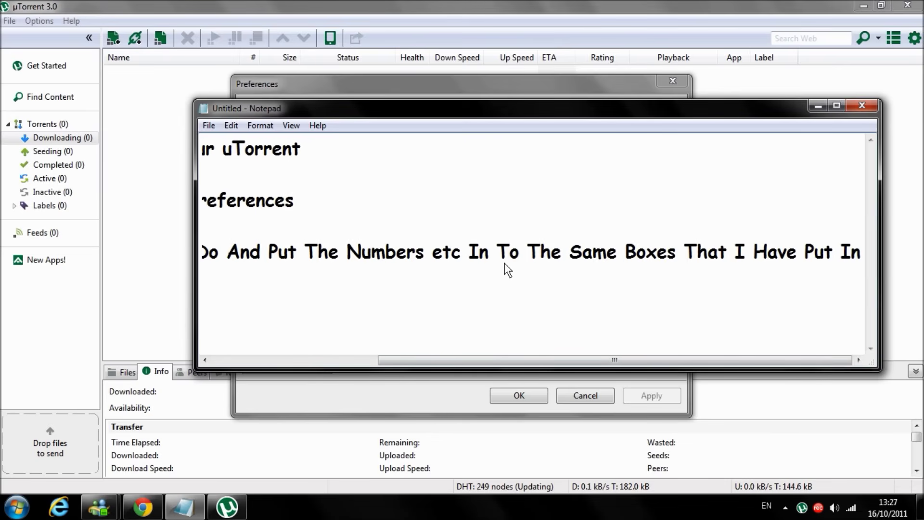
- Switch back to µTorrent and show the UI Settings page of the preferences
{"action": "left_click", "coordinate": [130, 140]}
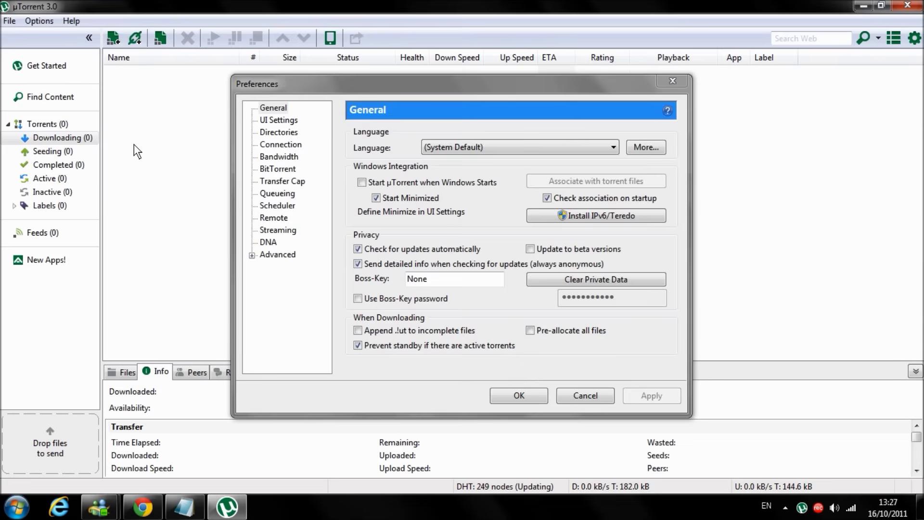
{"action": "left_click", "coordinate": [286, 133]}
{"action": "left_click", "coordinate": [290, 121]}
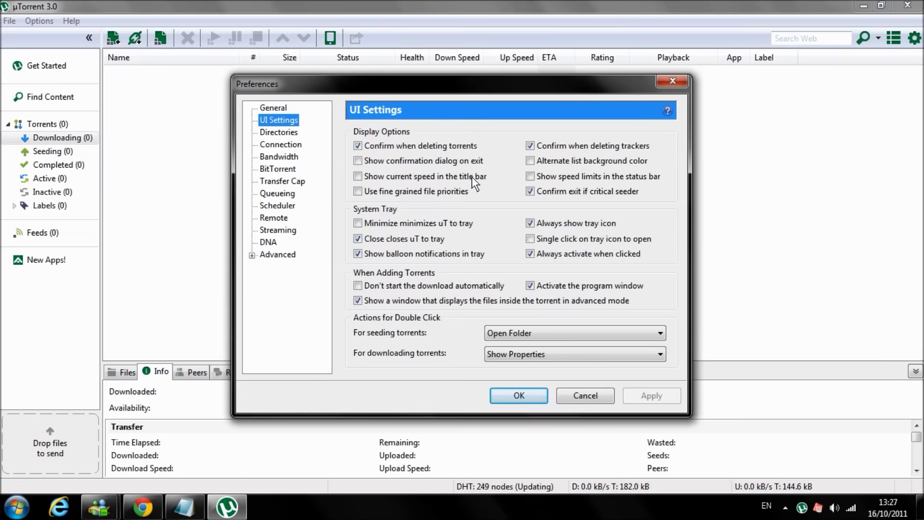
- Return to Notepad and add the line "tick all these boxes" after a blank line
{"action": "left_click", "coordinate": [184, 506]}
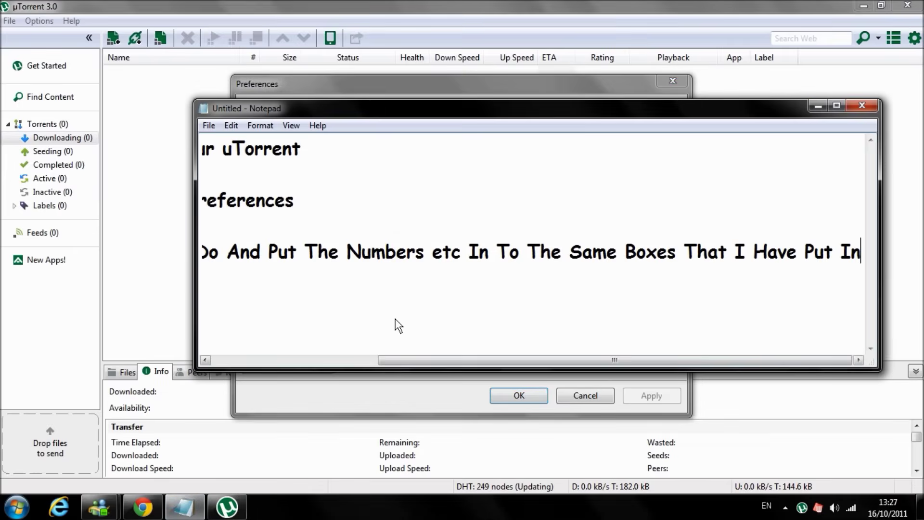
{"action": "key", "text": "Return"}
{"action": "key", "text": "Return"}
{"action": "type", "text": "tick all "}
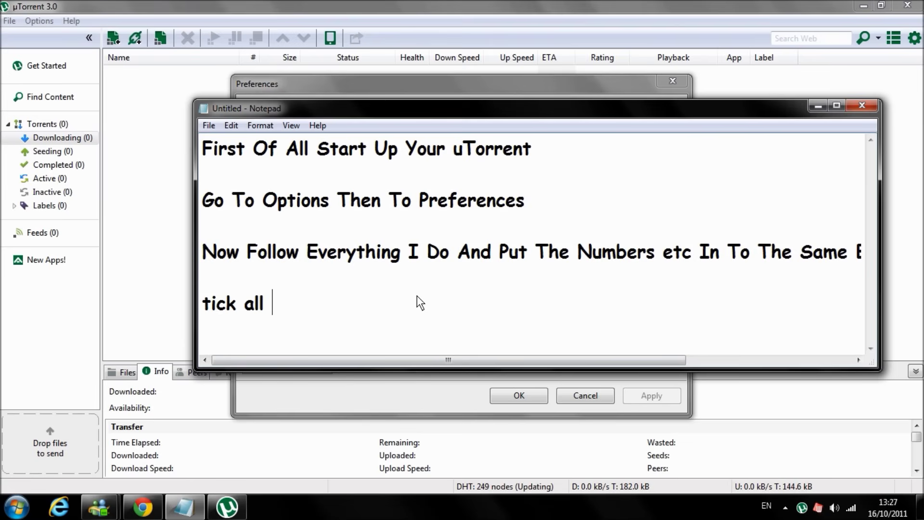
{"action": "type", "text": "these boxes"}
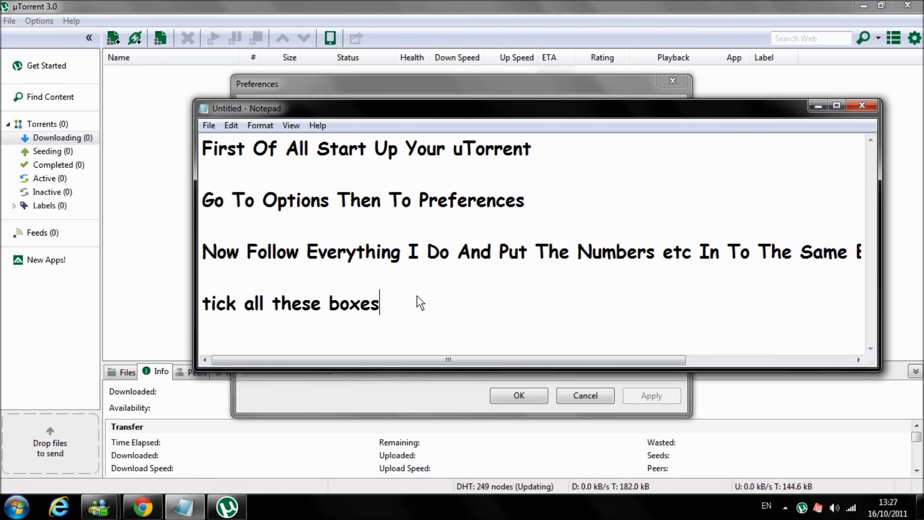
- Reword the last line of the note to "tick the boxes i have ticked"
{"action": "key", "text": "BackSpace"}
{"action": "key", "text": "BackSpace"}
{"action": "key", "text": "BackSpace"}
{"action": "key", "text": "BackSpace"}
{"action": "key", "text": "BackSpace"}
{"action": "key", "text": "BackSpace"}
{"action": "key", "text": "BackSpace"}
{"action": "key", "text": "BackSpace"}
{"action": "key", "text": "BackSpace"}
{"action": "key", "text": "BackSpace"}
{"action": "key", "text": "BackSpace"}
{"action": "key", "text": "BackSpace"}
{"action": "key", "text": "BackSpace"}
{"action": "key", "text": "BackSpace"}
{"action": "key", "text": "BackSpace"}
{"action": "key", "text": "BackSpace"}
{"action": "type", "text": "th"}
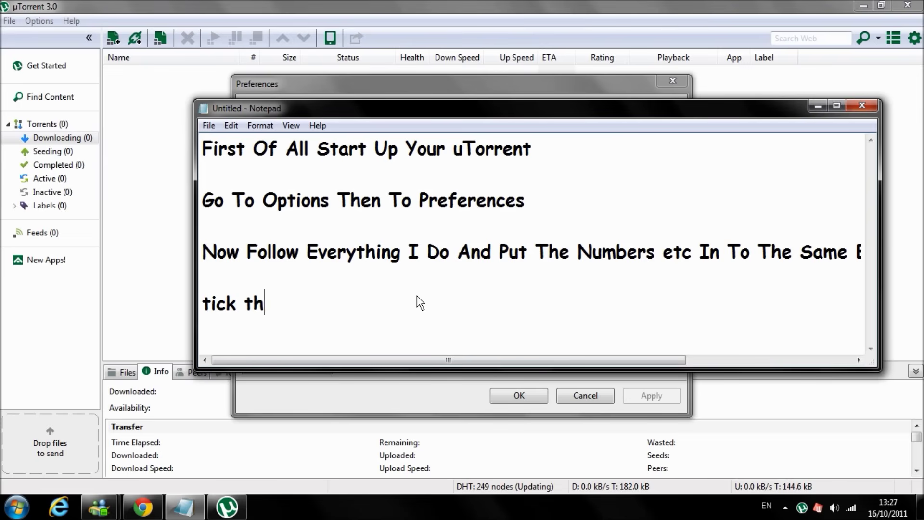
{"action": "type", "text": "e boxes i ha"}
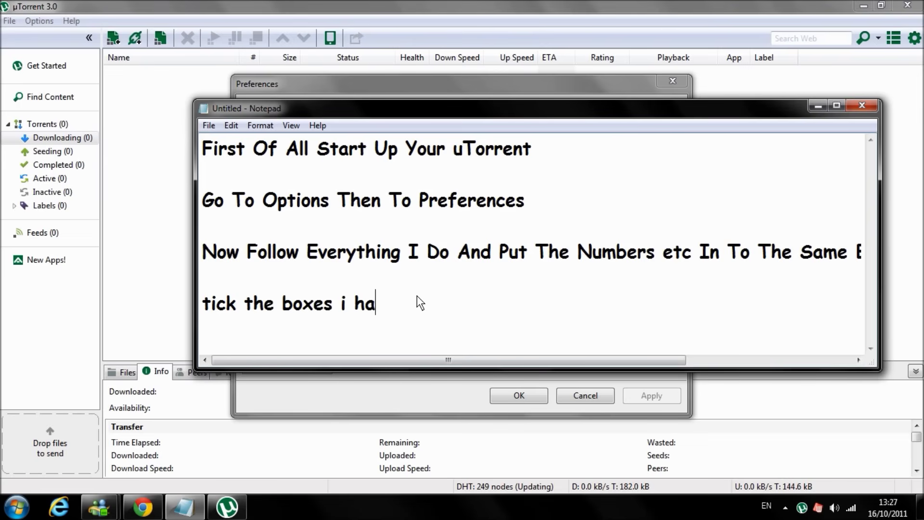
{"action": "type", "text": "ve ticked"}
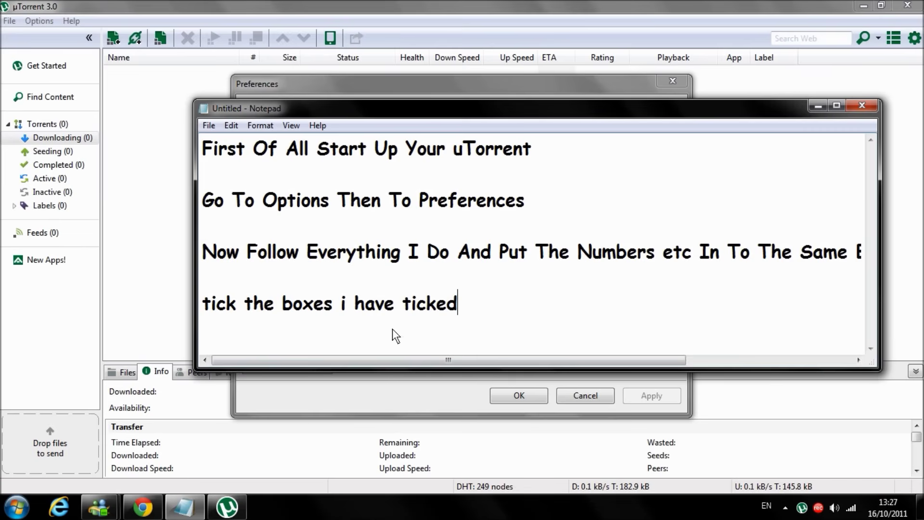
- Switch to µTorrent and show the Connection page of the preferences
{"action": "left_click", "coordinate": [403, 389]}
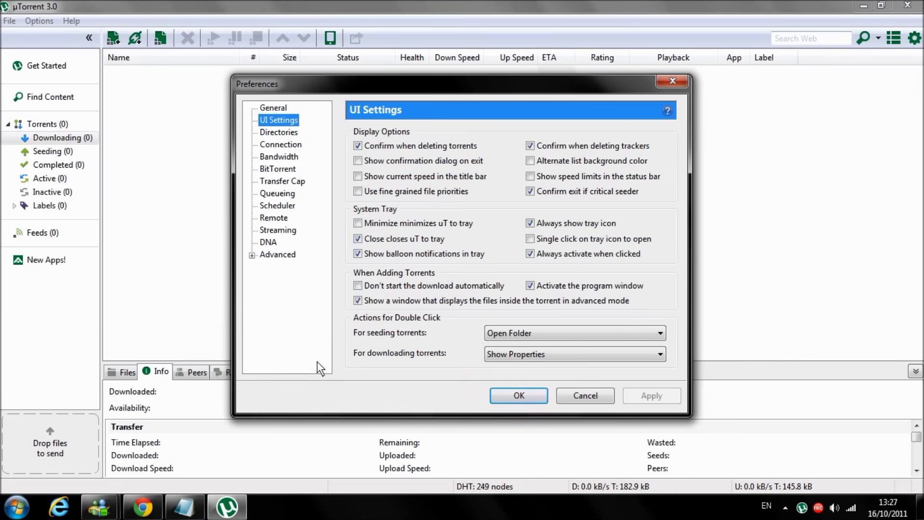
{"action": "left_click", "coordinate": [279, 159]}
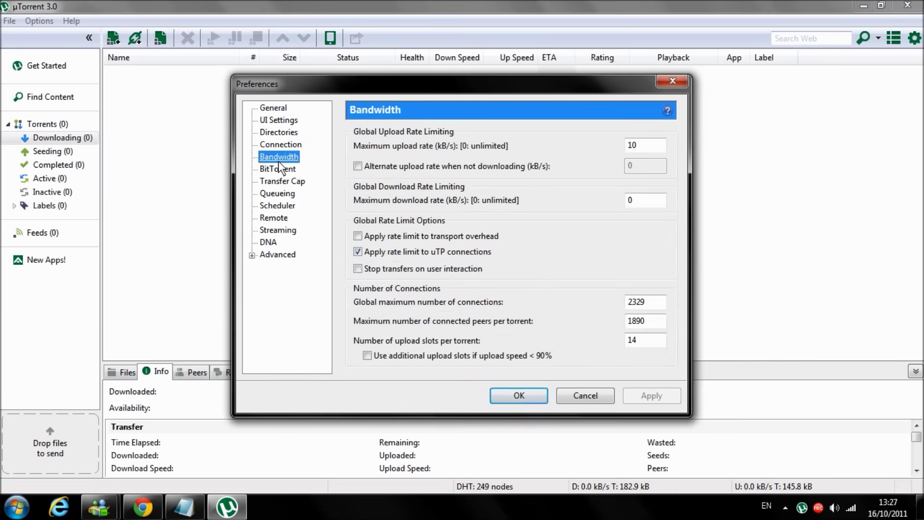
{"action": "left_click", "coordinate": [291, 147]}
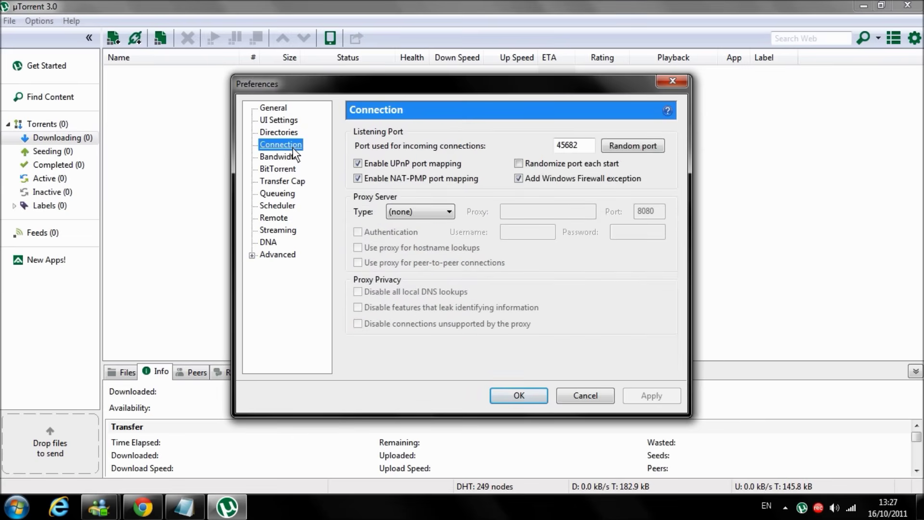
- In Notepad, add "go to connection and enter 45682 into the port" after a blank line
{"action": "left_click", "coordinate": [185, 506]}
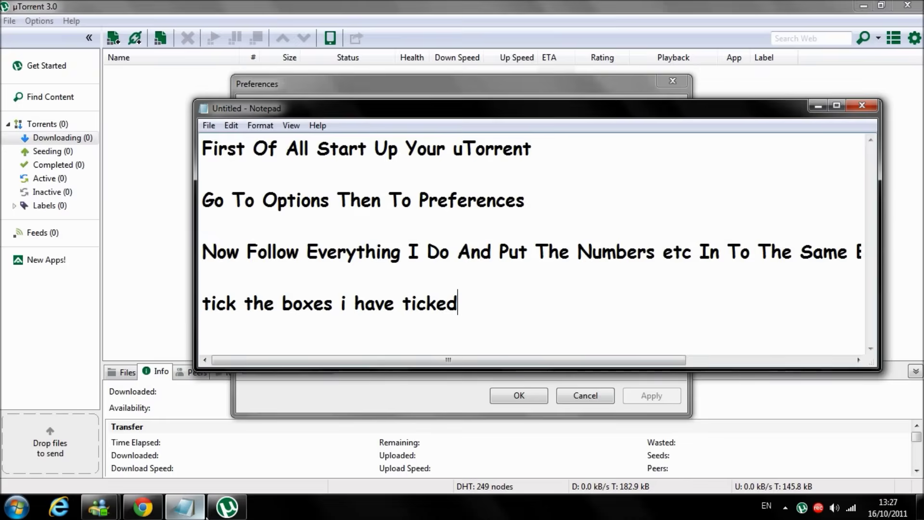
{"action": "scroll", "coordinate": [452, 363], "scroll_direction": "down", "scroll_amount": 1}
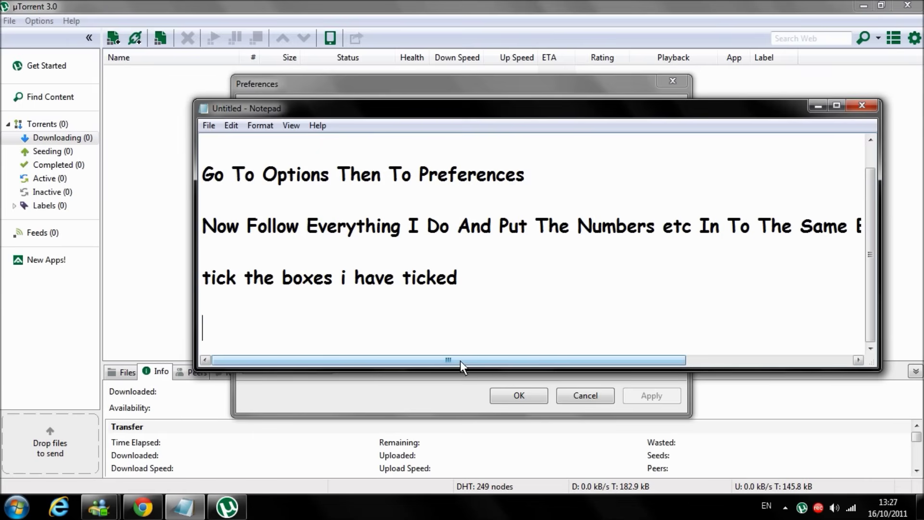
{"action": "type", "text": "go to con"}
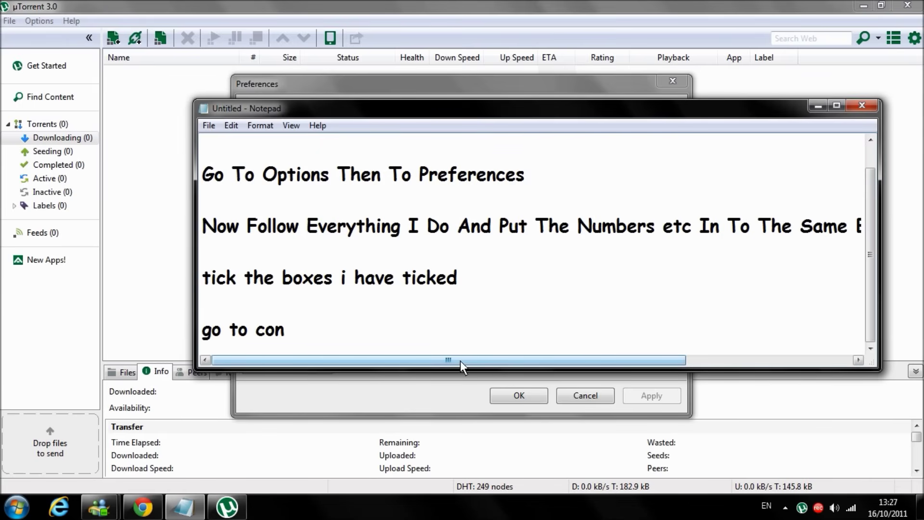
{"action": "type", "text": "nection and "}
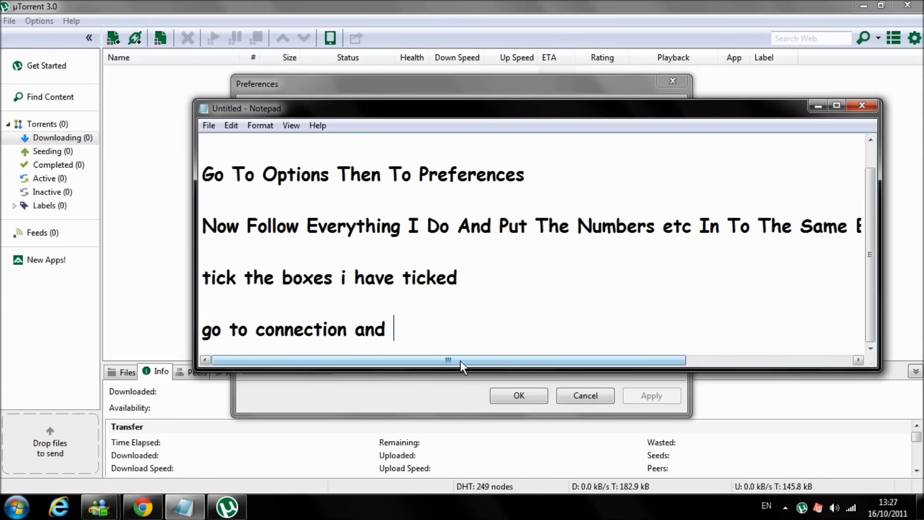
{"action": "type", "text": "enter 45682 into the"}
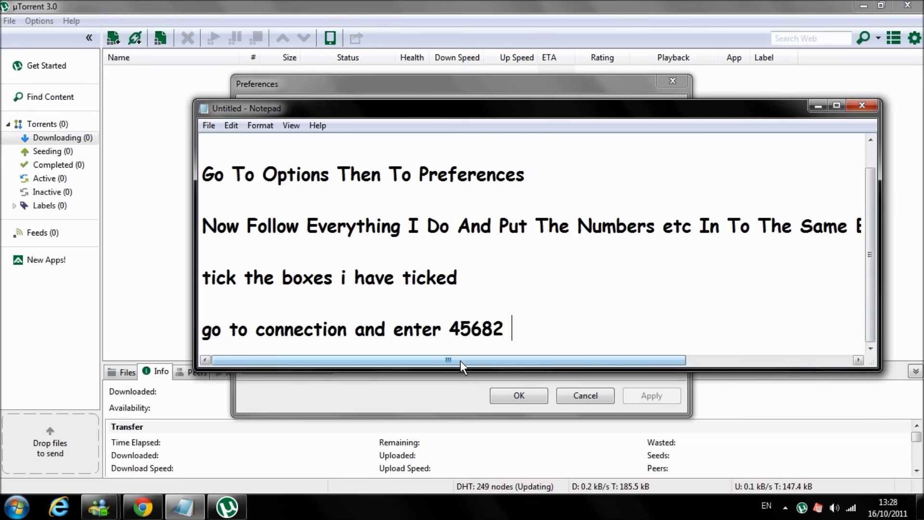
{"action": "type", "text": " port"}
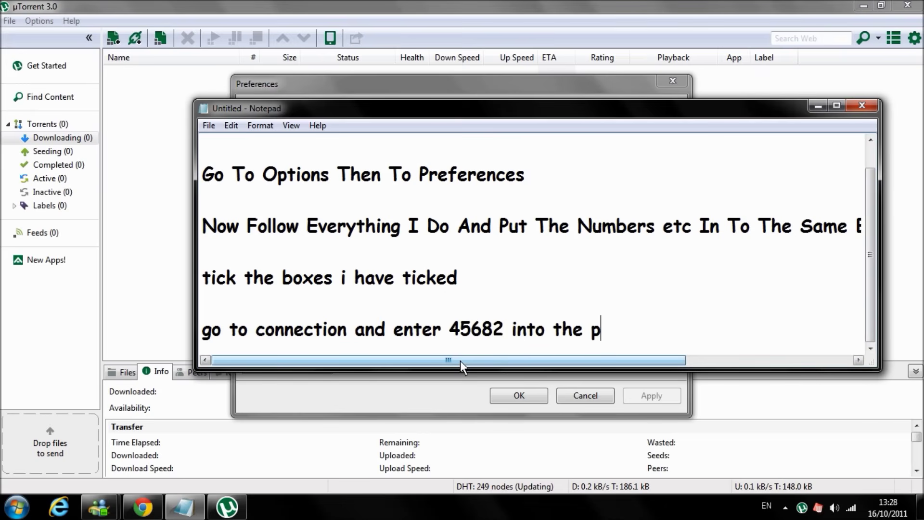
- Point out the incoming connections port in µTorrent's Connection preferences, and add "tick those boxes" after a blank line in Notepad
{"action": "left_click", "coordinate": [446, 385]}
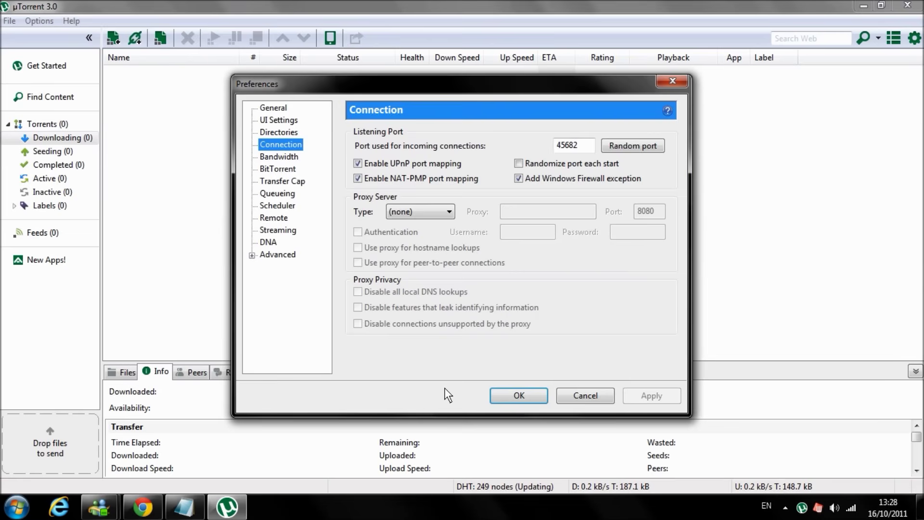
{"action": "left_click", "coordinate": [588, 144]}
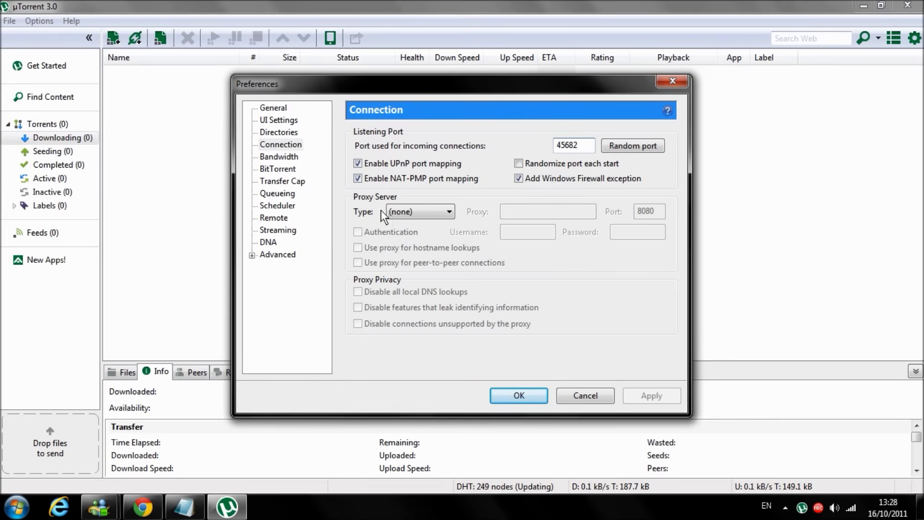
{"action": "left_click", "coordinate": [184, 507]}
{"action": "key", "text": "Return"}
{"action": "key", "text": "Return"}
{"action": "type", "text": "tick those boxes"}
- Show the Bandwidth page of µTorrent's preferences, and start a new line after a blank line in the Notepad note
{"action": "left_click", "coordinate": [438, 95]}
{"action": "left_click", "coordinate": [279, 157]}
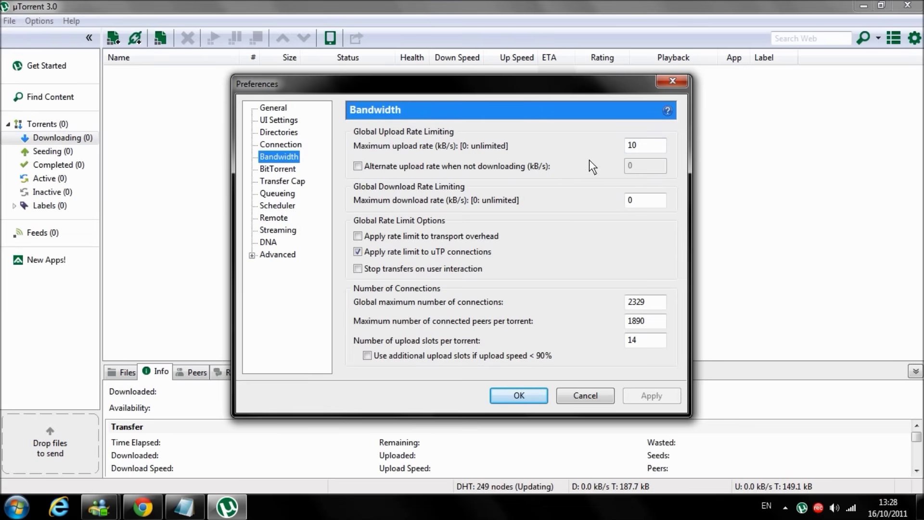
{"action": "left_click", "coordinate": [178, 511]}
{"action": "key", "text": "Return"}
{"action": "key", "text": "Return"}
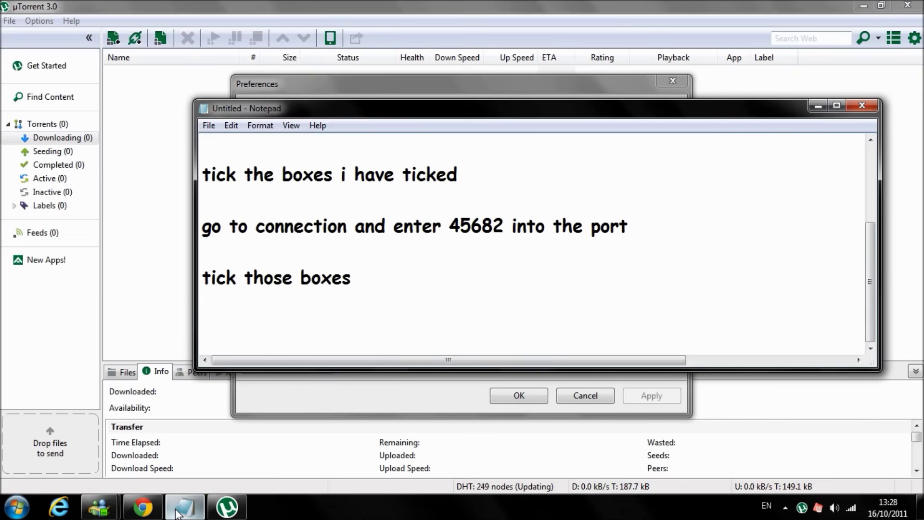
{"action": "left_click", "coordinate": [322, 399]}
{"action": "left_click", "coordinate": [191, 511]}
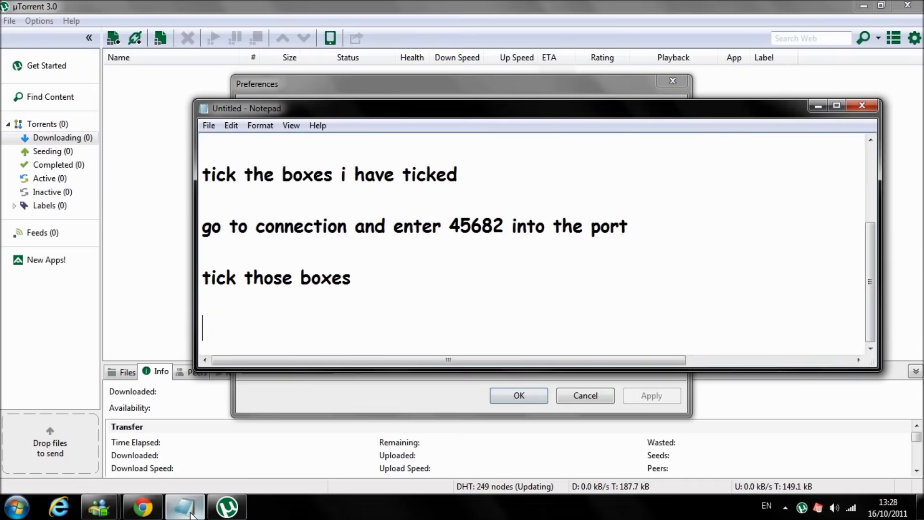
- Write "now enter the same numbers :D" as the last line of the note
{"action": "type", "text": "enter"}
{"action": "key", "text": "BackSpace"}
{"action": "key", "text": "BackSpace"}
{"action": "key", "text": "BackSpace"}
{"action": "key", "text": "BackSpace"}
{"action": "key", "text": "BackSpace"}
{"action": "key", "text": "BackSpace"}
{"action": "type", "text": "now en"}
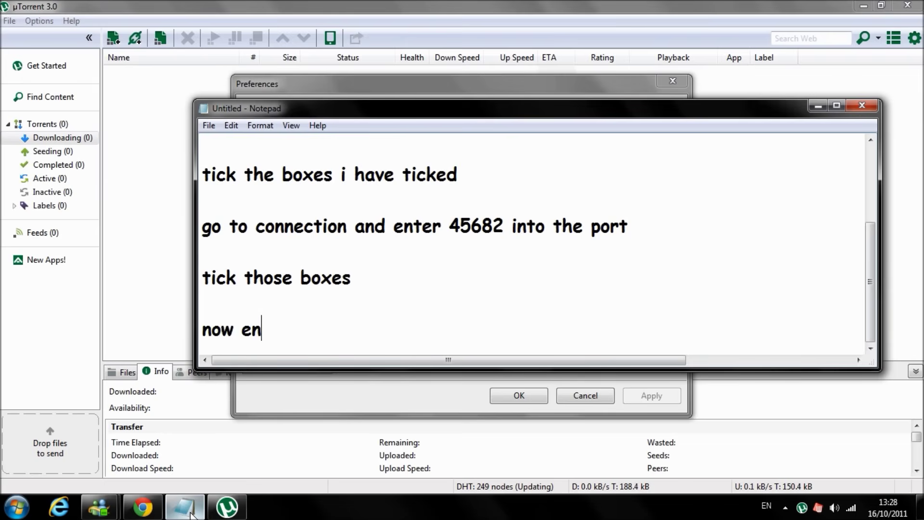
{"action": "type", "text": "ter the same"}
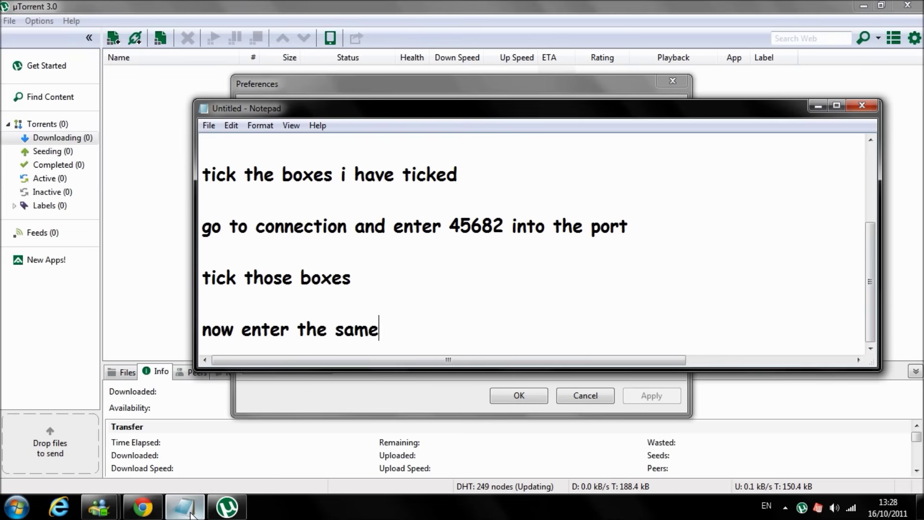
{"action": "type", "text": " numbers"}
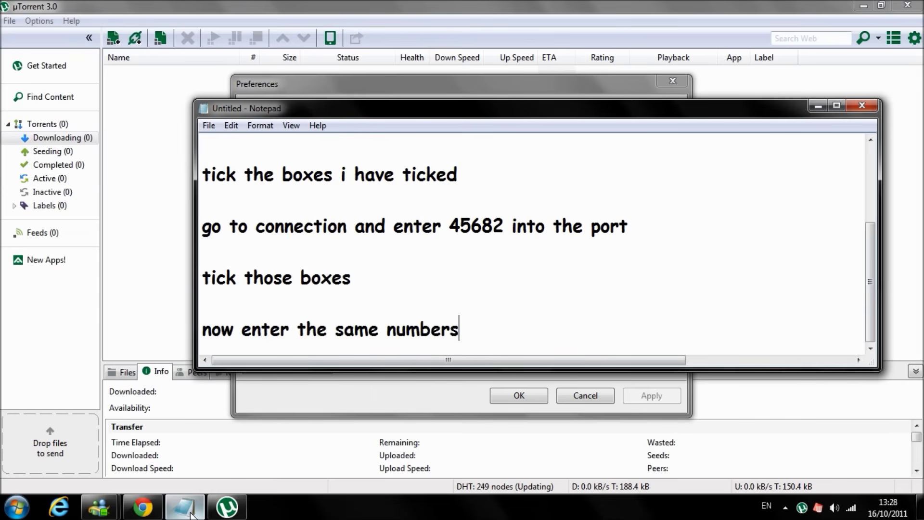
{"action": "type", "text": " :D"}
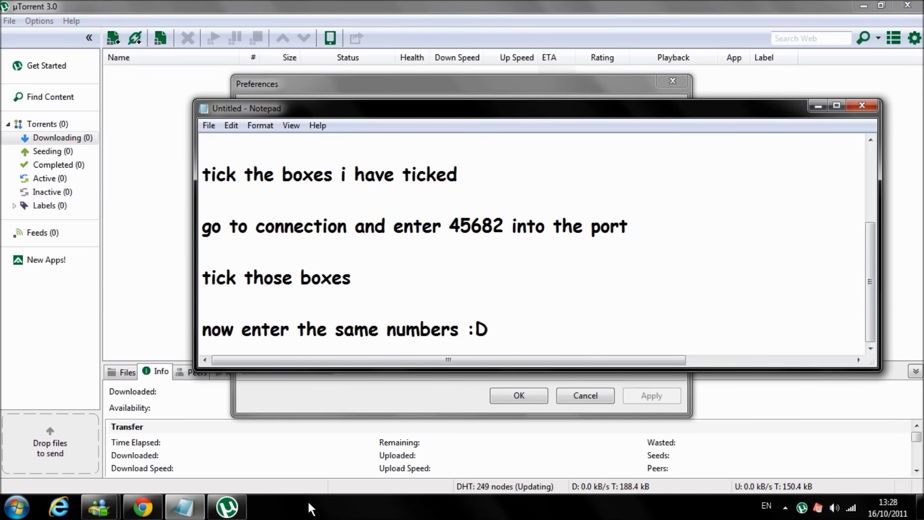
- Switch to µTorrent and point out the connection limits, maximum download rate and maximum upload rate in the Bandwidth preferences
{"action": "left_click", "coordinate": [400, 406]}
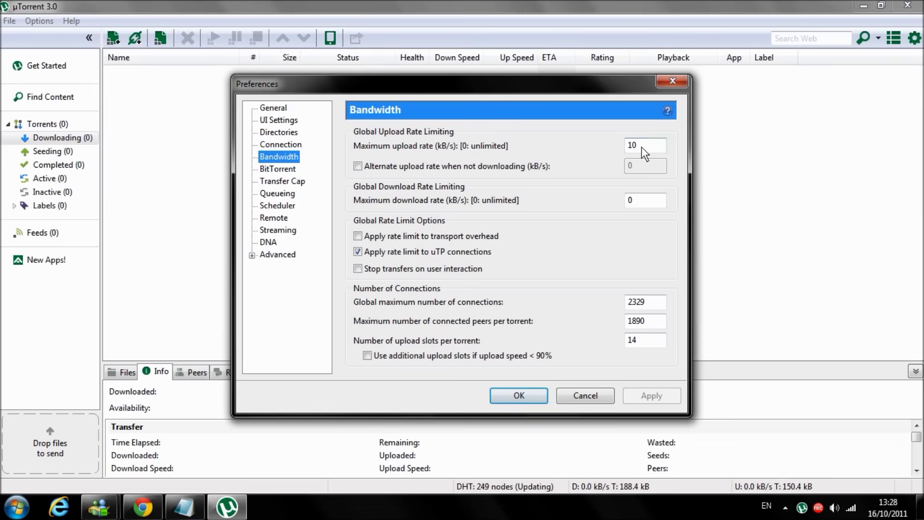
{"action": "double_click", "coordinate": [651, 337]}
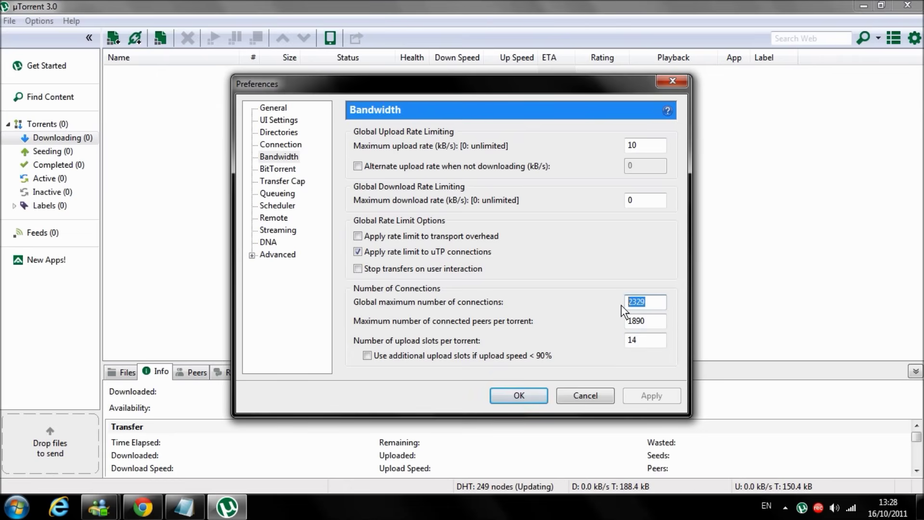
{"action": "left_click", "coordinate": [644, 201]}
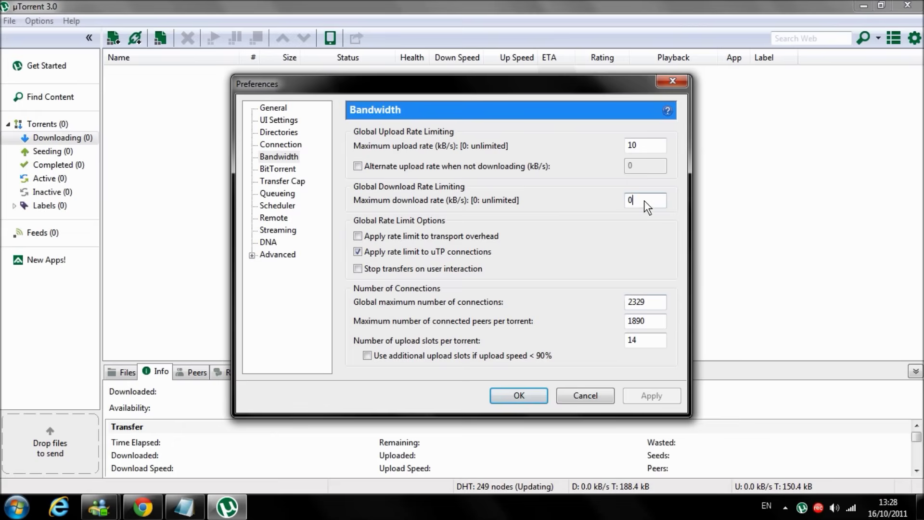
{"action": "left_click", "coordinate": [648, 144]}
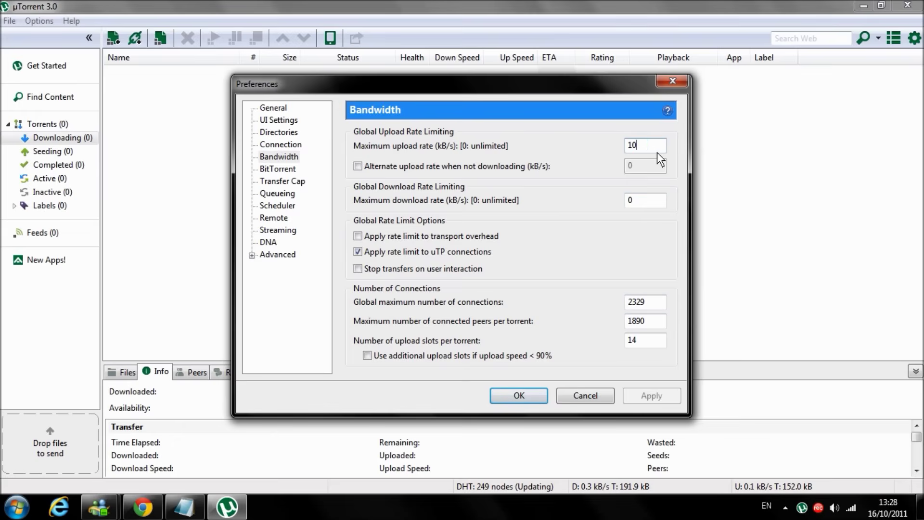
{"action": "left_click", "coordinate": [632, 149]}
- Show the BitTorrent preferences page, and add "NOW ENABLE the outgoing" after a blank line in the Notepad note
{"action": "left_click", "coordinate": [284, 171]}
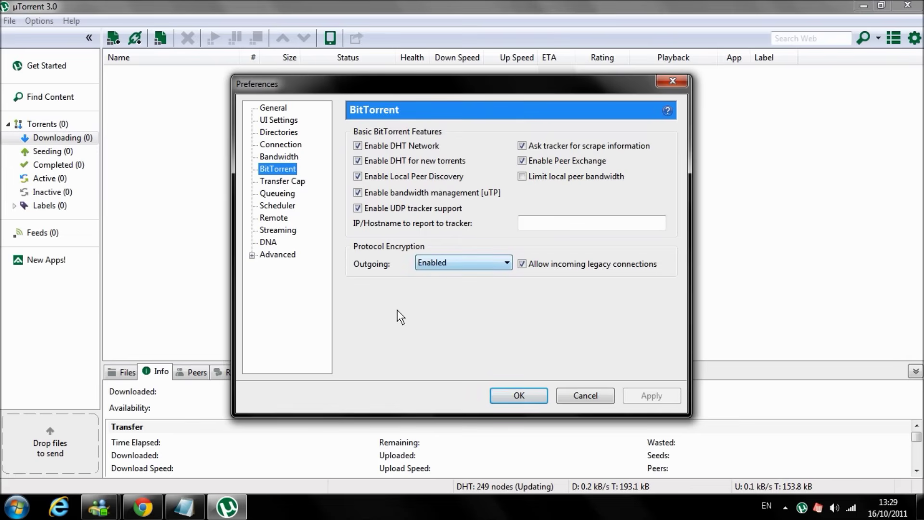
{"action": "left_click", "coordinate": [193, 509]}
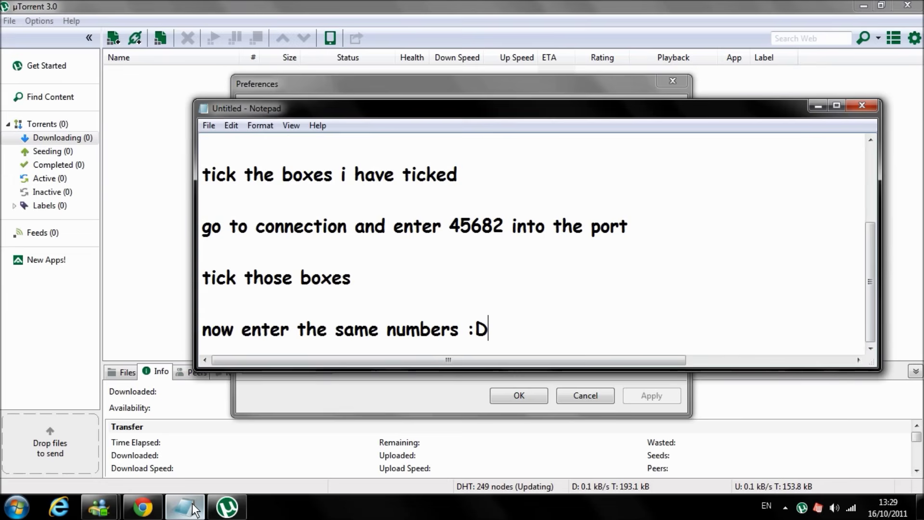
{"action": "key", "text": "Return"}
{"action": "key", "text": "Return"}
{"action": "type", "text": "NOW ENE"}
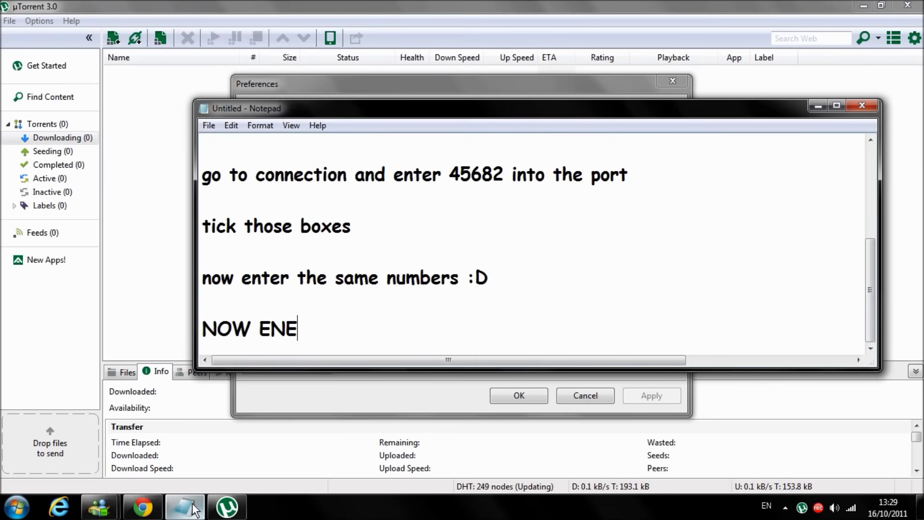
{"action": "key", "text": "BackSpace"}
{"action": "type", "text": "ABLE th"}
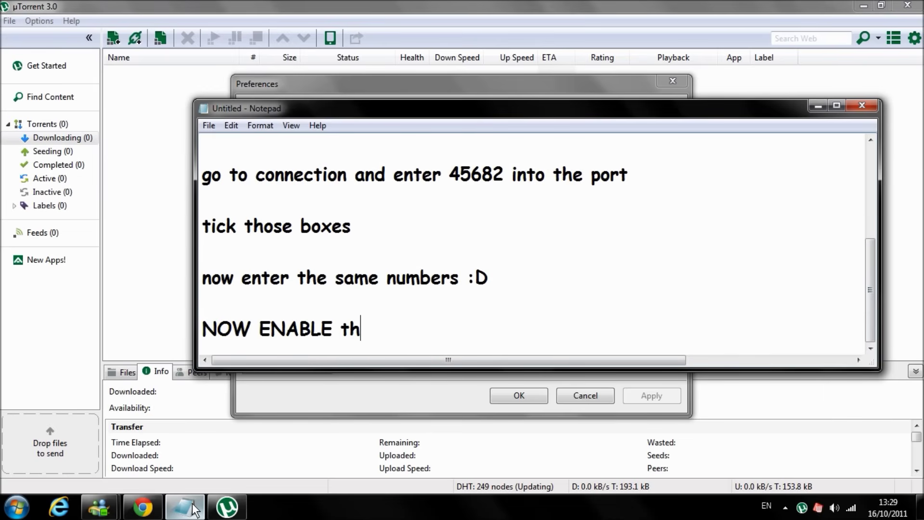
{"action": "type", "text": "e outgoing"}
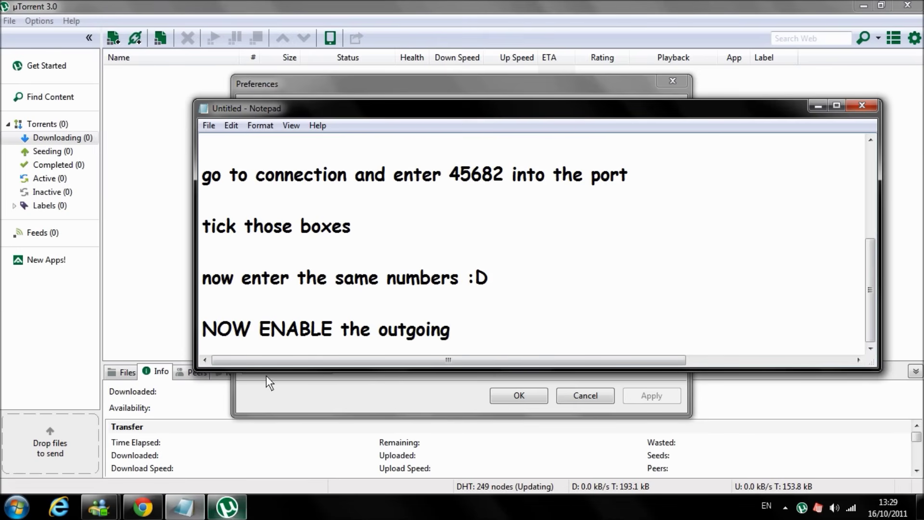
- Show µTorrent's Queueing preferences, turning the upload rate limit for the reached seeding goal on and back off
{"action": "left_click", "coordinate": [299, 379]}
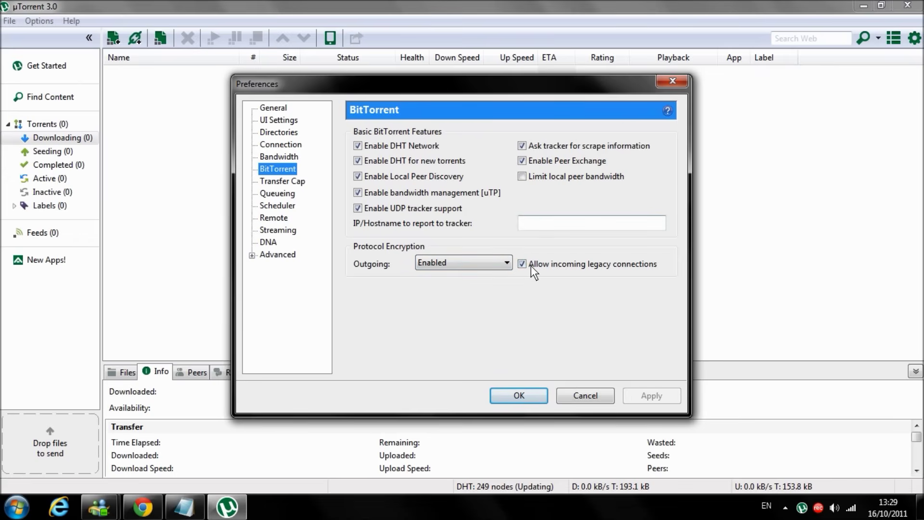
{"action": "left_click", "coordinate": [288, 190]}
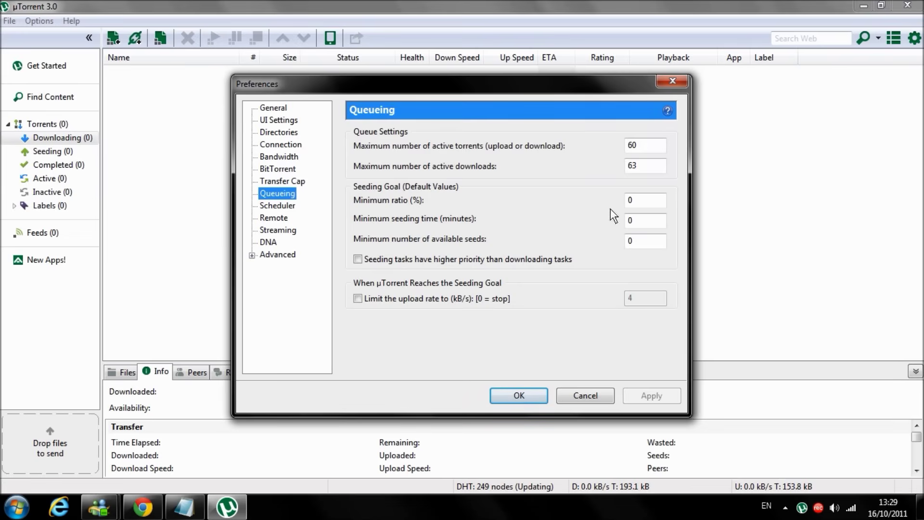
{"action": "left_click", "coordinate": [357, 298]}
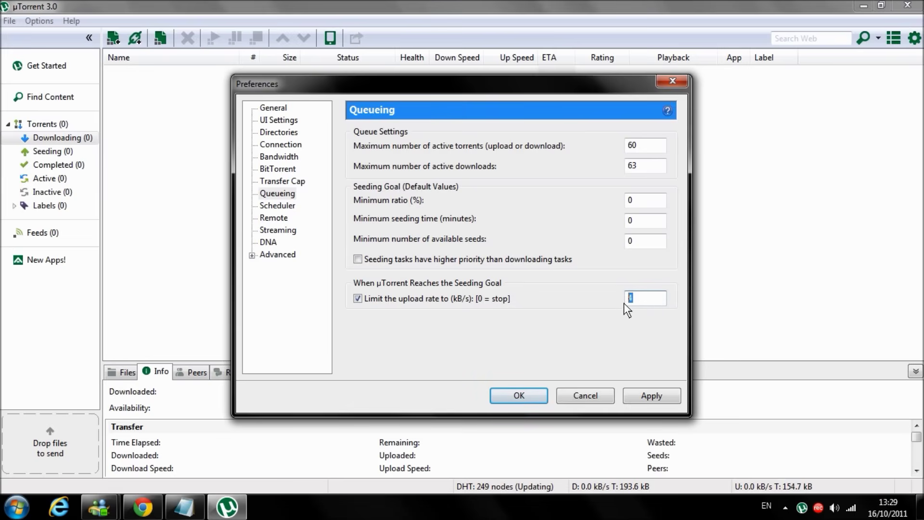
{"action": "left_click", "coordinate": [652, 300]}
{"action": "left_click", "coordinate": [357, 299]}
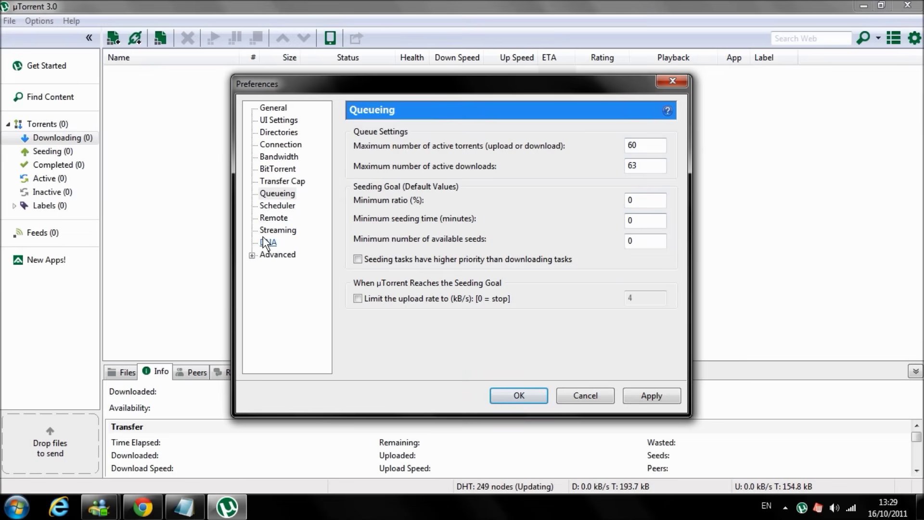
- Open the Advanced preferences and select the bt.allow_same_ip option
{"action": "left_click", "coordinate": [279, 254]}
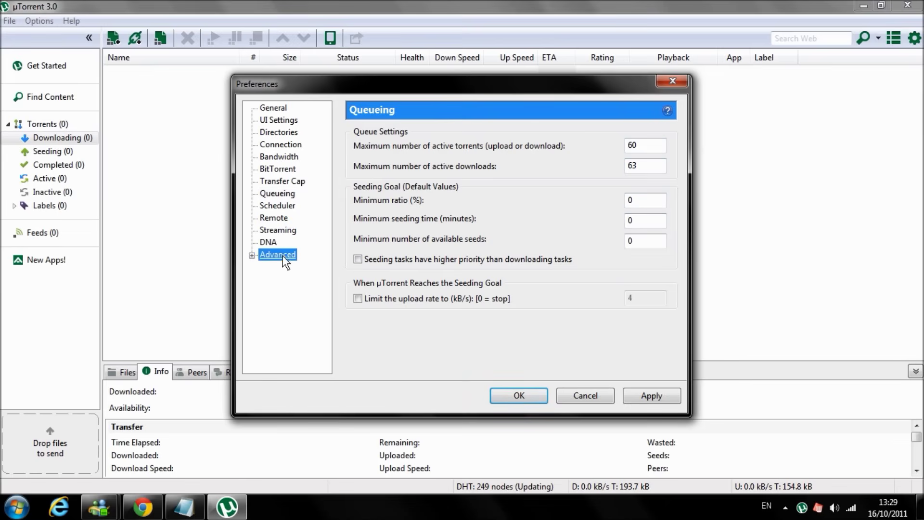
{"action": "left_click", "coordinate": [411, 167]}
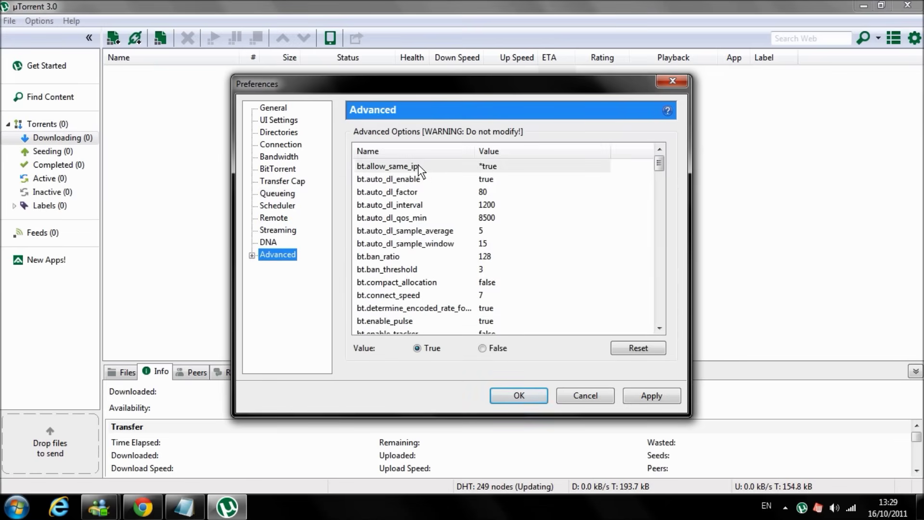
- Try to add a line starting with "allow" after a blank line in the Notepad note, and erase it again
{"action": "left_click", "coordinate": [183, 506]}
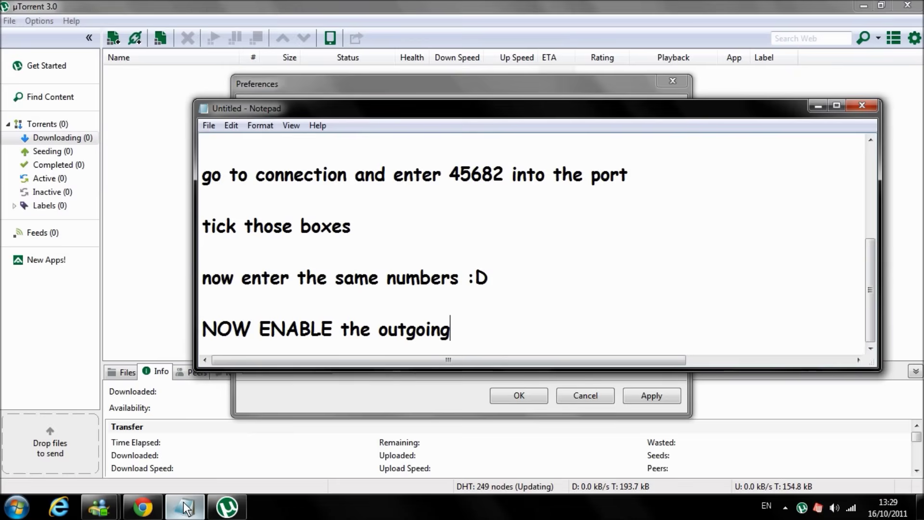
{"action": "left_click", "coordinate": [184, 506]}
{"action": "left_click", "coordinate": [185, 508]}
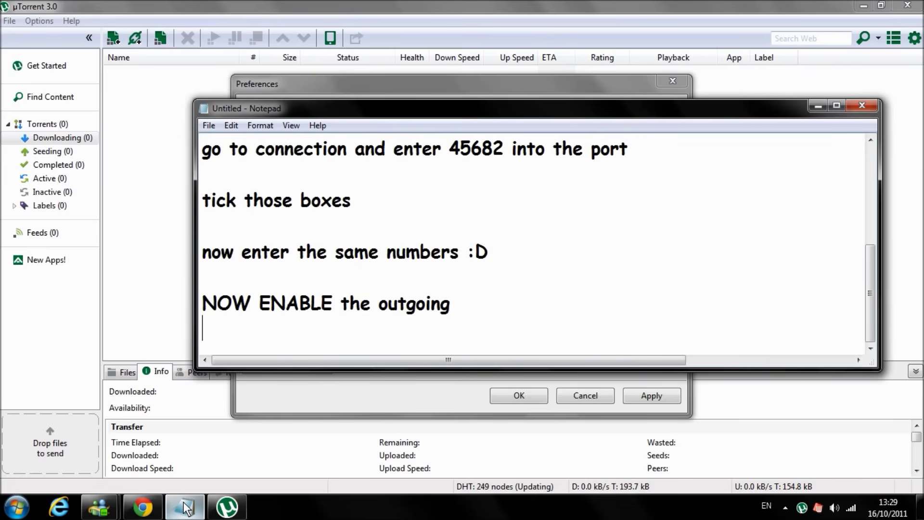
{"action": "scroll", "coordinate": [329, 475], "scroll_direction": "down", "scroll_amount": 1}
{"action": "type", "text": "a"}
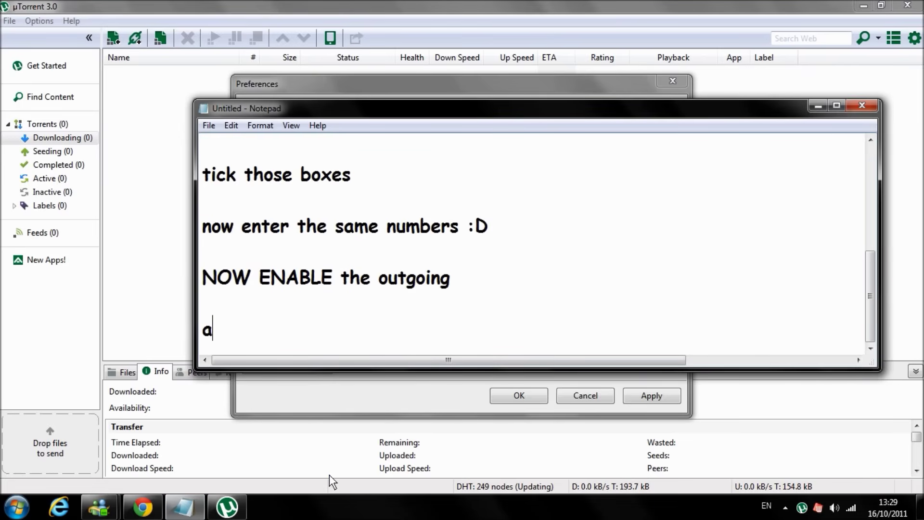
{"action": "type", "text": "llow"}
{"action": "key", "text": "BackSpace"}
{"action": "key", "text": "BackSpace"}
{"action": "key", "text": "BackSpace"}
{"action": "key", "text": "BackSpace"}
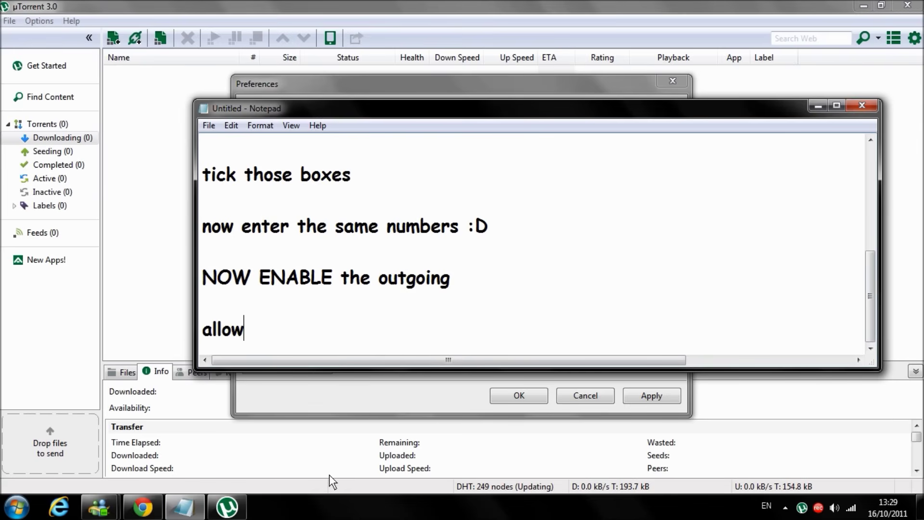
{"action": "key", "text": "BackSpace"}
{"action": "key", "text": "BackSpace"}
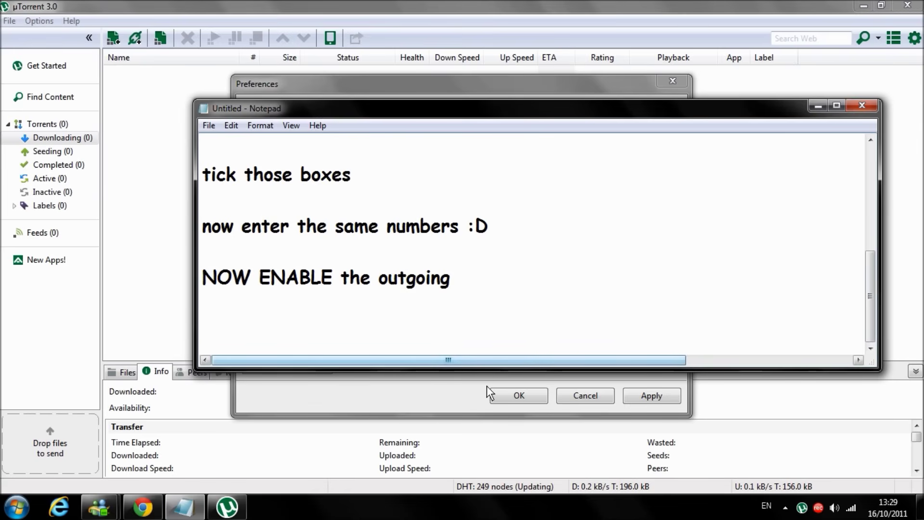
- Return to µTorrent's Advanced preferences and set the dht.rate option to 2
{"action": "left_click", "coordinate": [461, 378]}
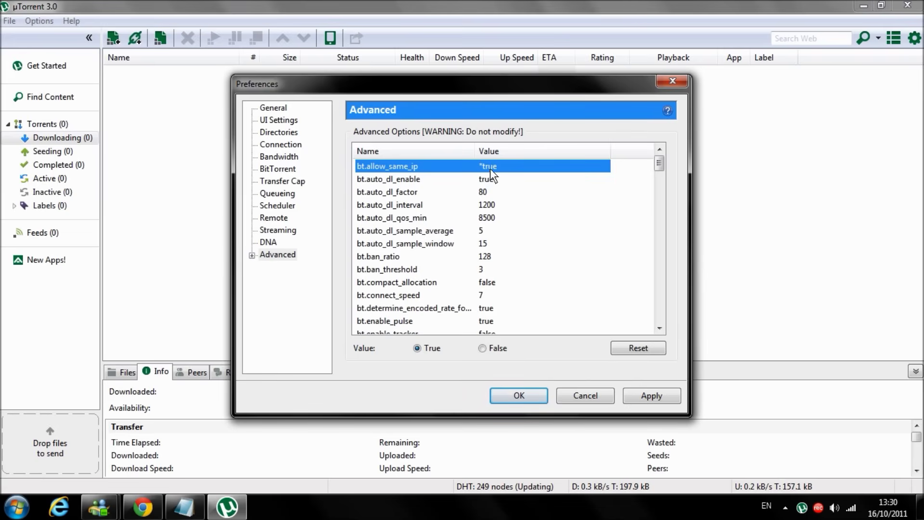
{"action": "left_click_drag", "start_coordinate": [658, 163], "coordinate": [662, 203]}
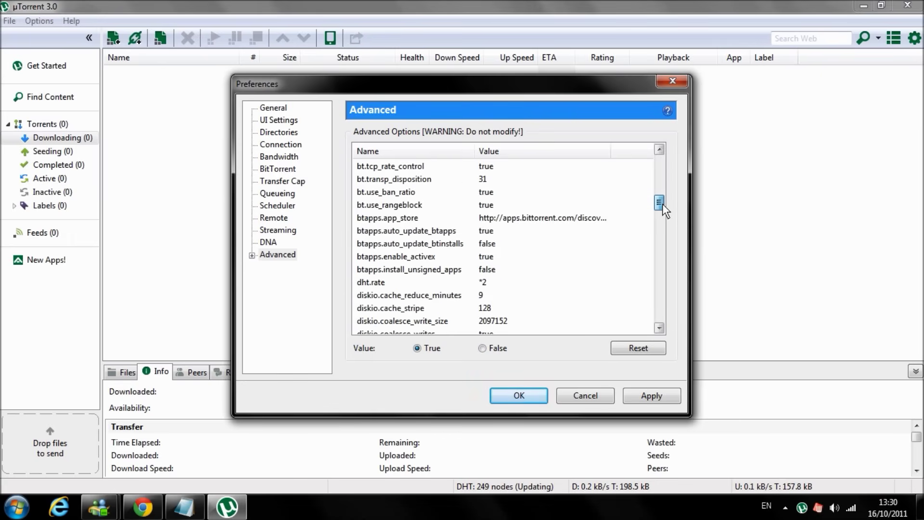
{"action": "left_click", "coordinate": [472, 282]}
{"action": "left_click", "coordinate": [477, 348]}
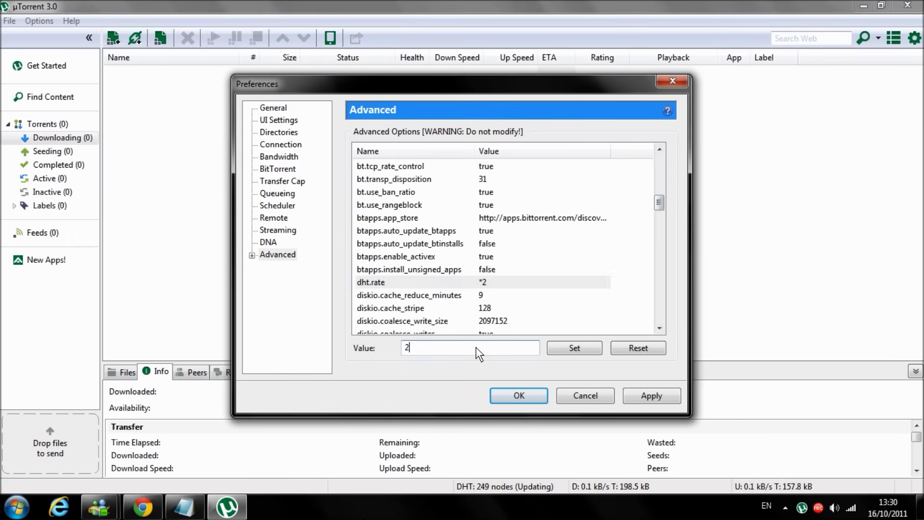
{"action": "left_click", "coordinate": [558, 343]}
- Locate the rss.update_interval option in the Advanced preferences and open its value for editing
{"action": "left_click_drag", "start_coordinate": [660, 204], "coordinate": [652, 321]}
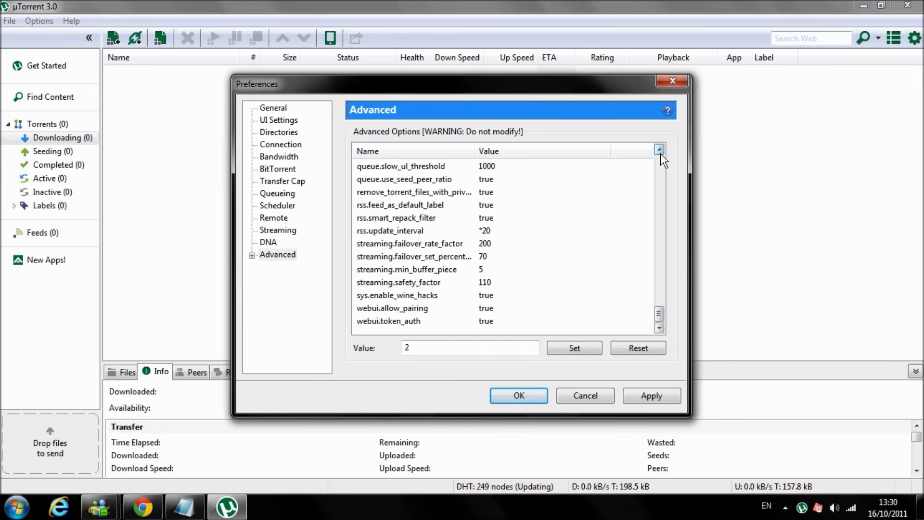
{"action": "left_click", "coordinate": [473, 231]}
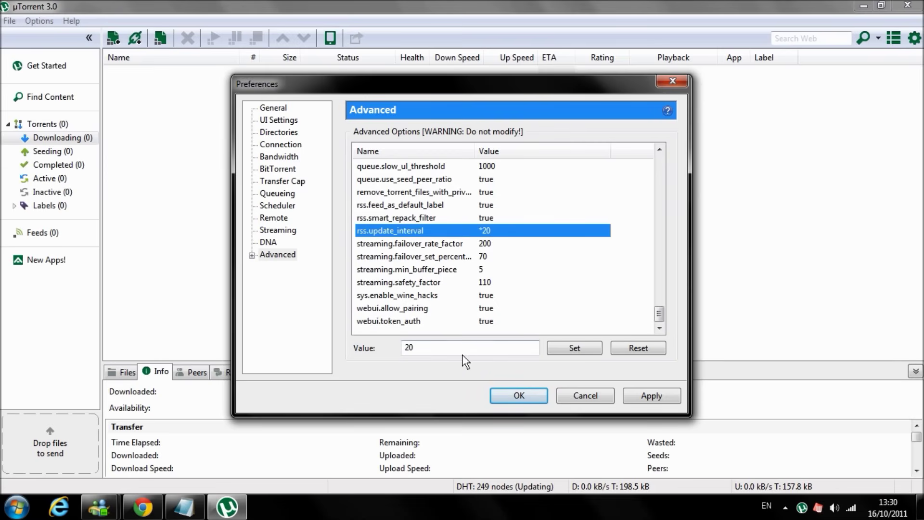
{"action": "left_click", "coordinate": [475, 348]}
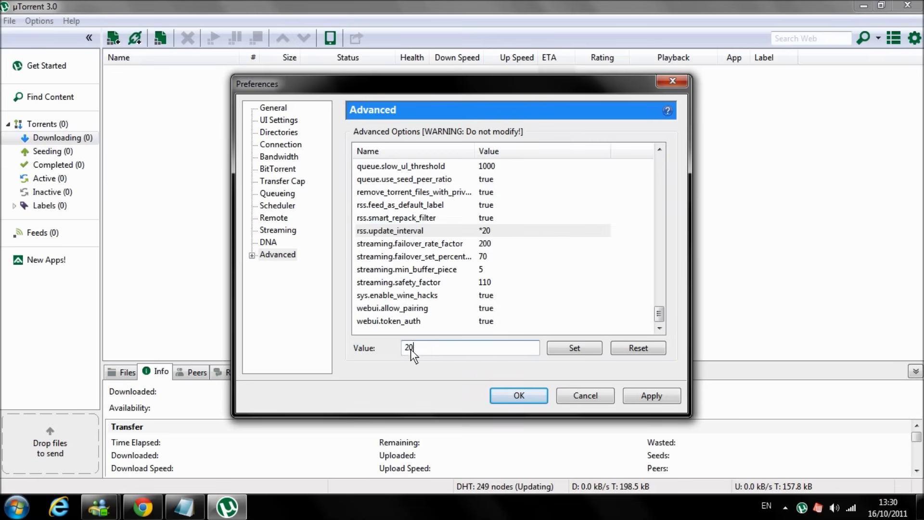
- Apply the preferences and close the dialog, and switch back to the Notepad note
{"action": "left_click", "coordinate": [642, 395]}
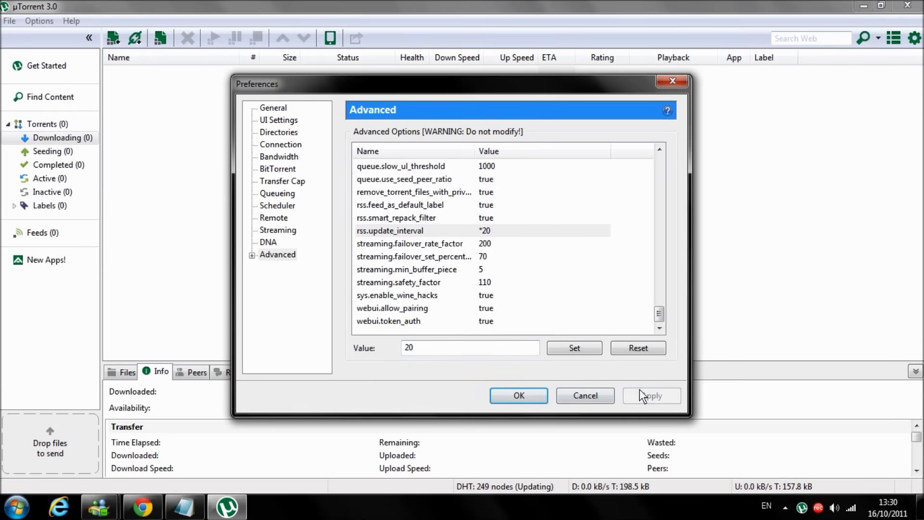
{"action": "left_click", "coordinate": [519, 395]}
{"action": "left_click", "coordinate": [184, 506]}
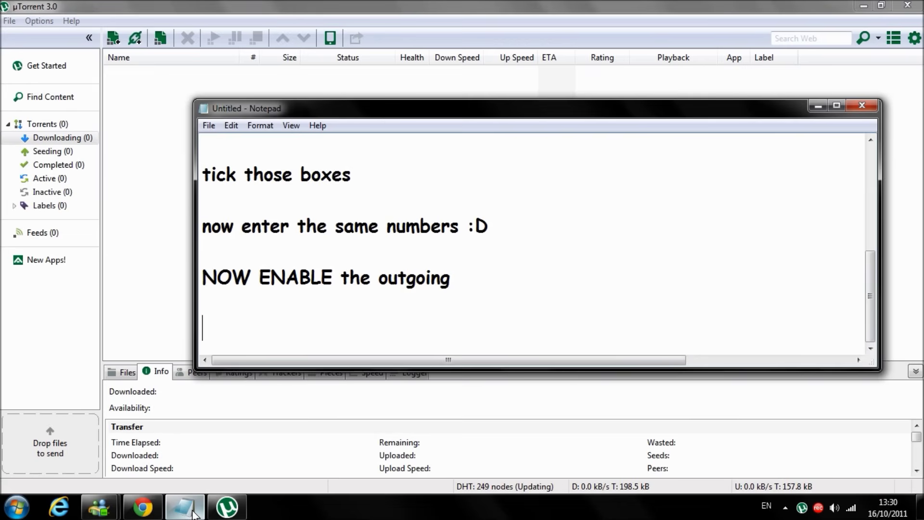
- Write the line "Then Apply Then Ok :D Your Done" at the end of the note
{"action": "type", "text": "Then "}
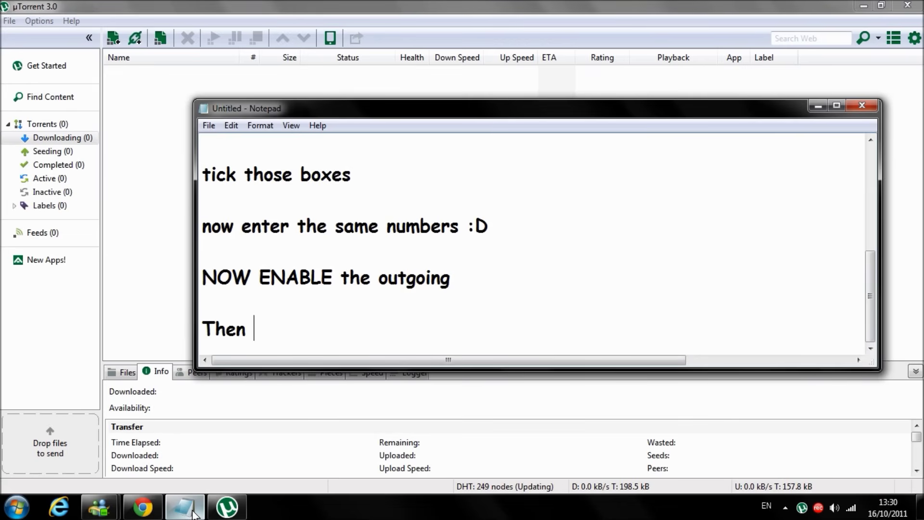
{"action": "type", "text": "Appp"}
{"action": "key", "text": "BackSpace"}
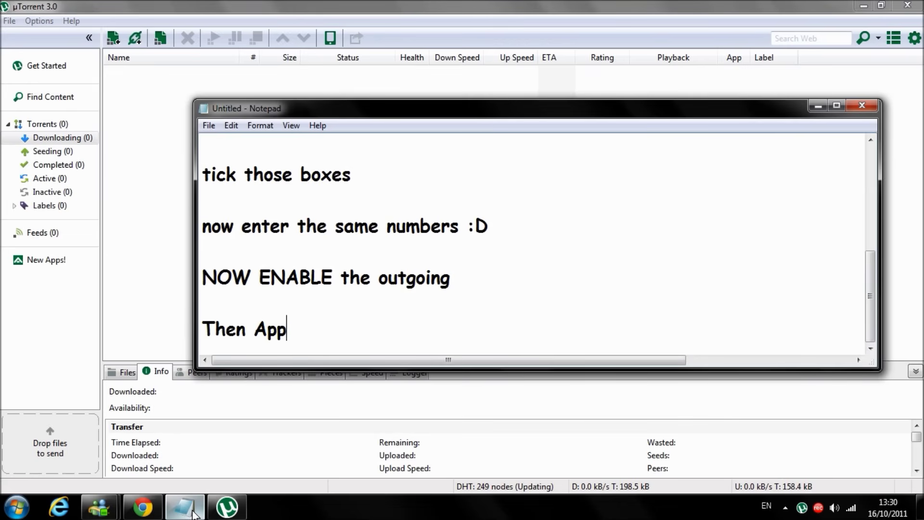
{"action": "type", "text": "ly The"}
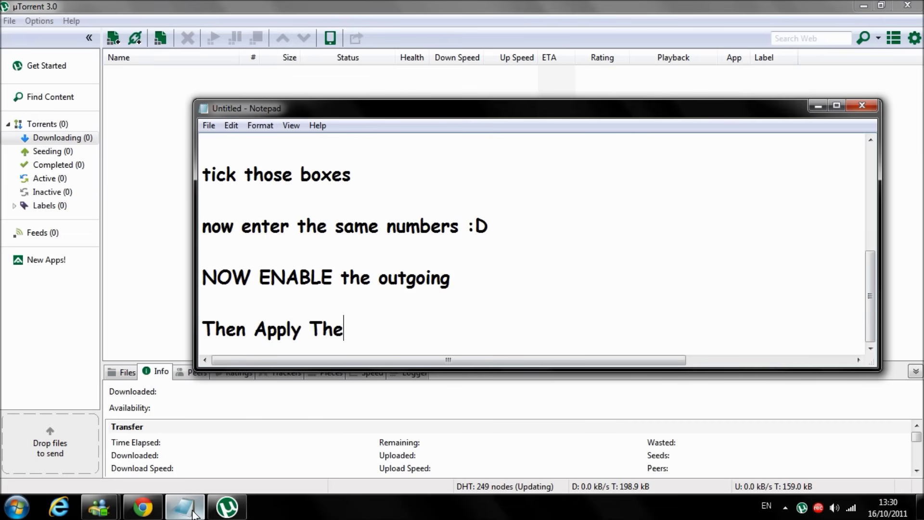
{"action": "type", "text": "n Ok :D"}
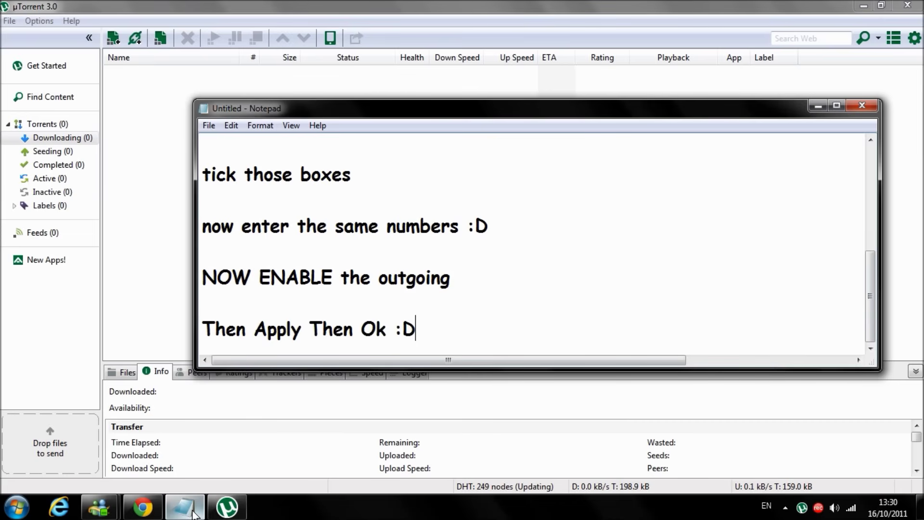
{"action": "type", "text": " Your Done"}
- Leave a blank line and add "If This Slows Down Your uTorrent PM Me And i'll Help You Out" to the note
{"action": "key", "text": "Return"}
{"action": "key", "text": "Return"}
{"action": "type", "text": "I"}
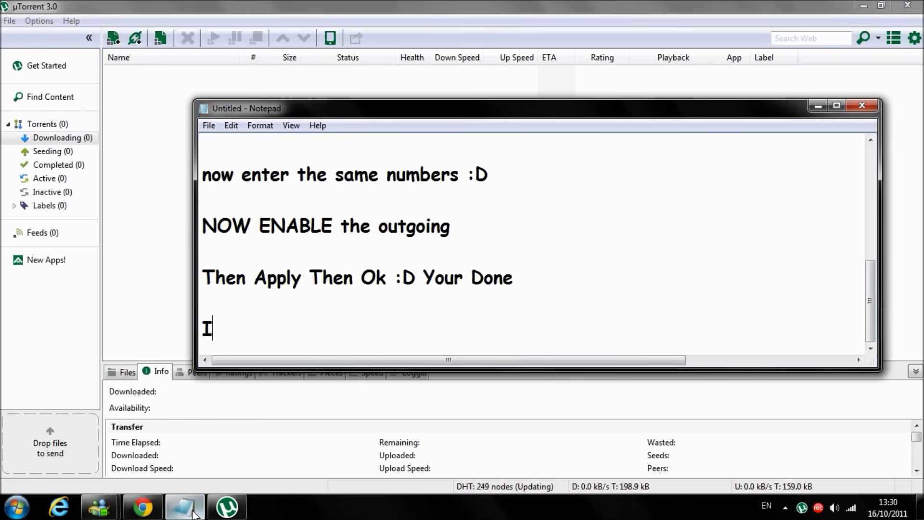
{"action": "type", "text": "f This "}
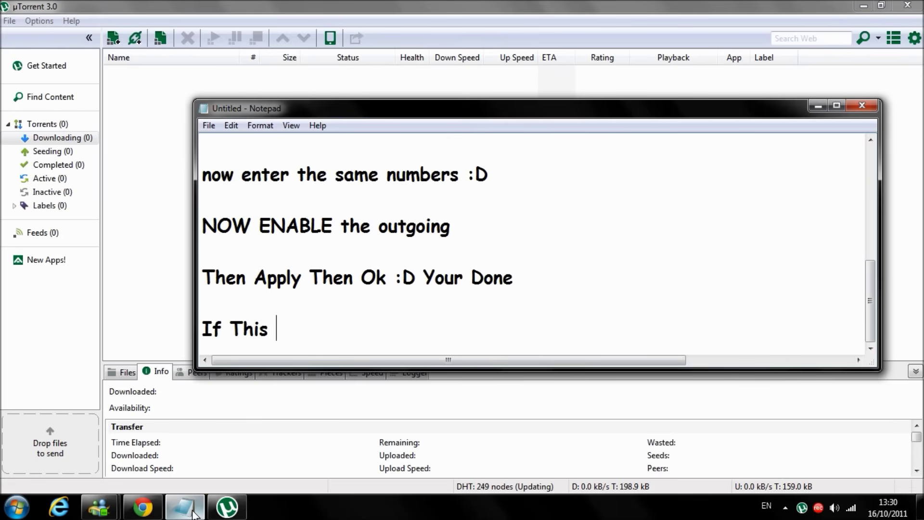
{"action": "type", "text": "Slows D"}
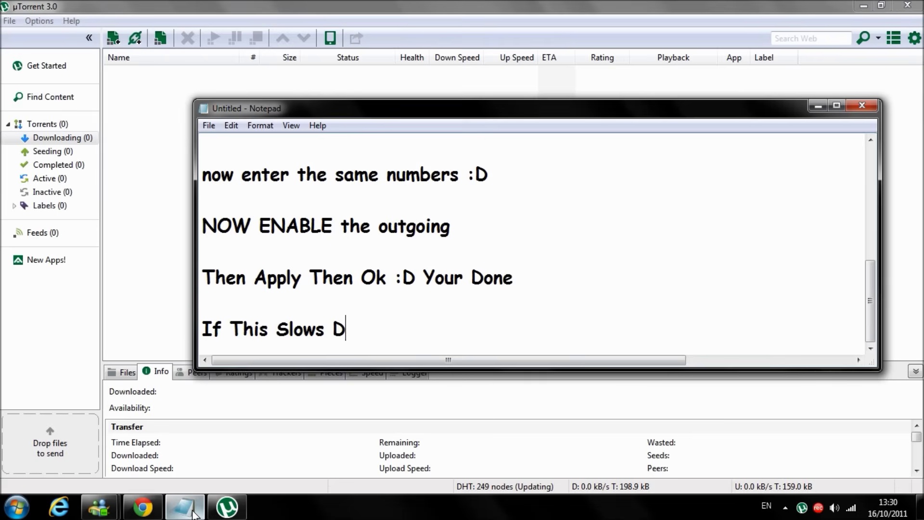
{"action": "type", "text": "own Your "}
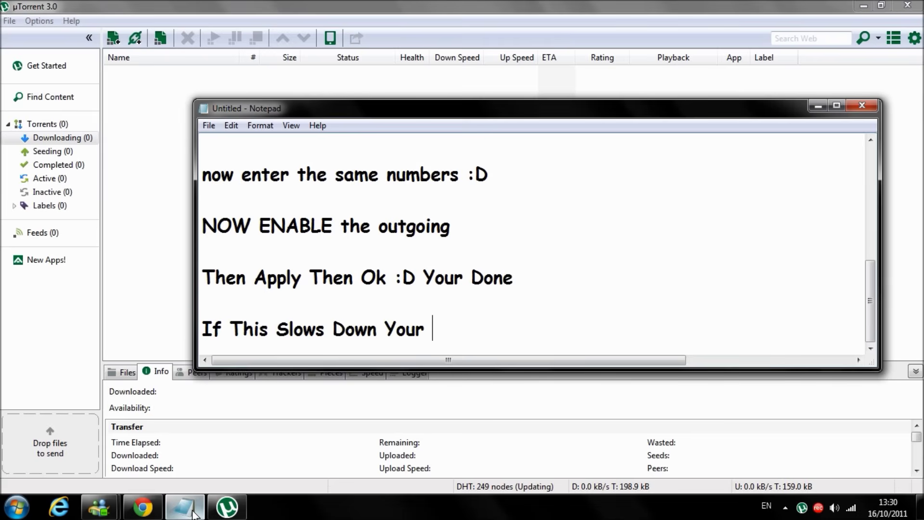
{"action": "type", "text": "uTore"}
{"action": "key", "text": "BackSpace"}
{"action": "type", "text": "rrent"}
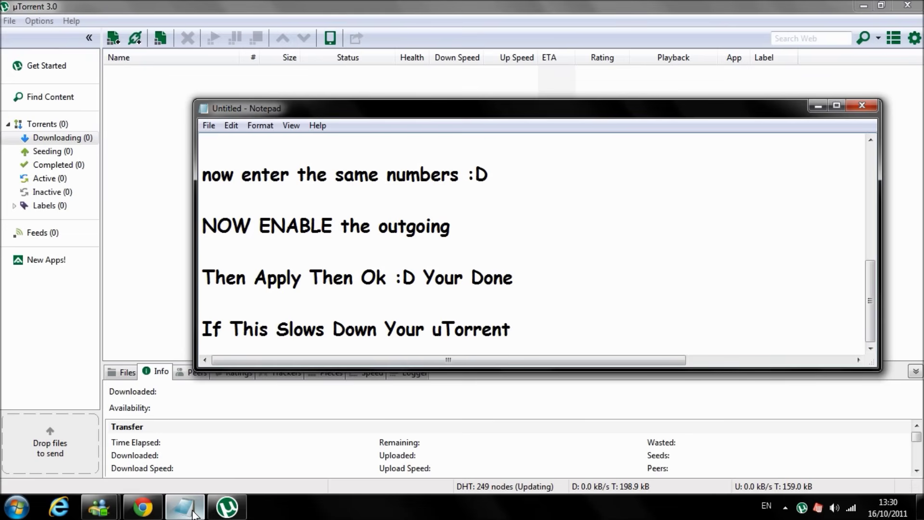
{"action": "type", "text": "T"}
{"action": "key", "text": "BackSpace"}
{"action": "type", "text": "PM M"}
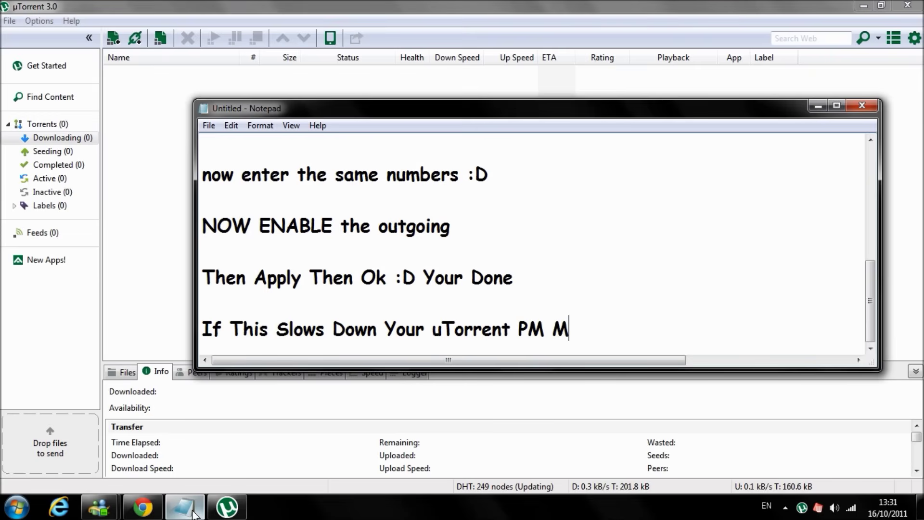
{"action": "type", "text": "e And i"}
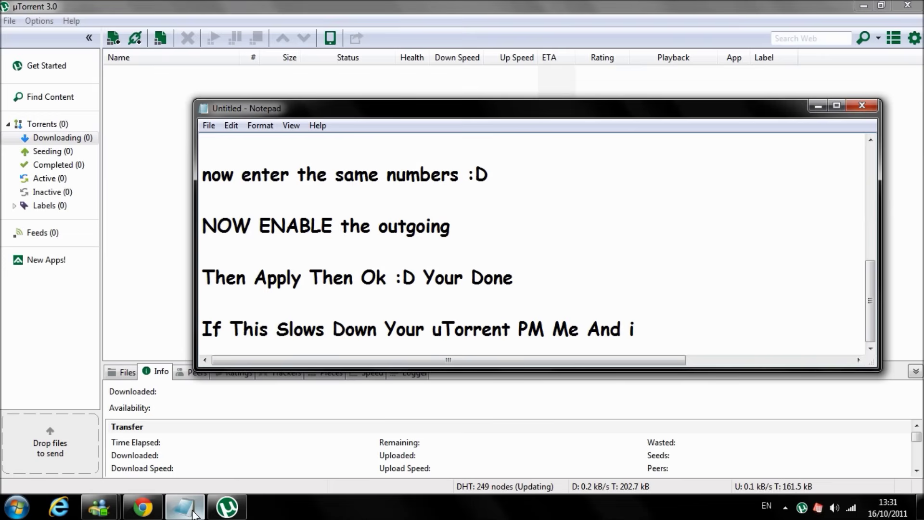
{"action": "type", "text": "'ll Help You Out"}
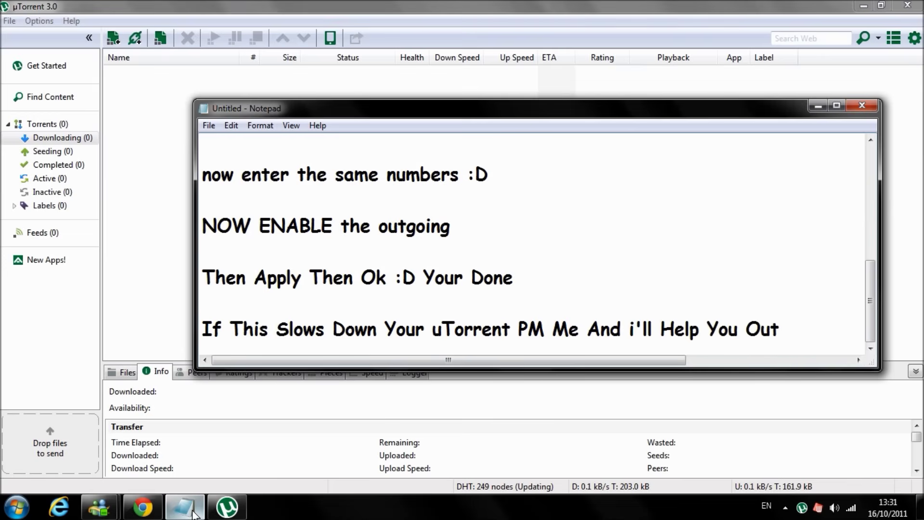
- Leave a blank line and add "But For Sure It Helped Me Out :D" to the note
{"action": "key", "text": "Return"}
{"action": "key", "text": "Return"}
{"action": "type", "text": "N"}
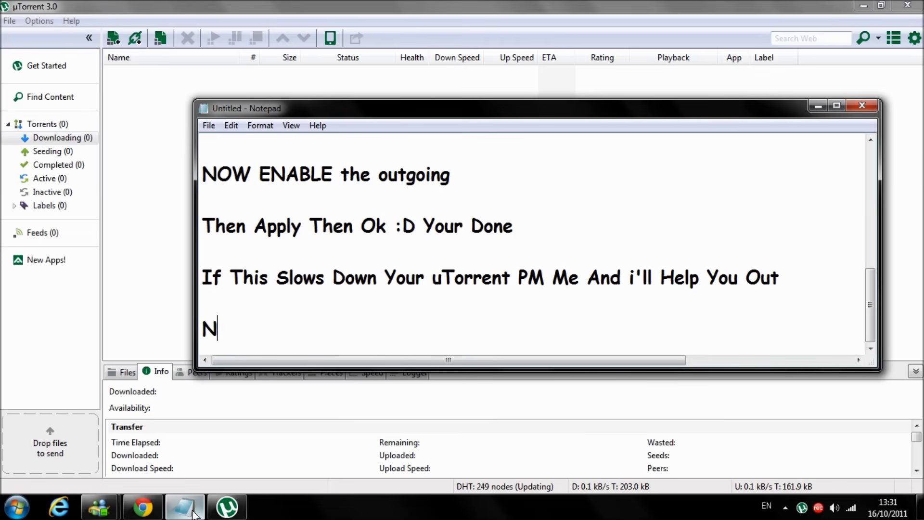
{"action": "key", "text": "BackSpace"}
{"action": "type", "text": "But F"}
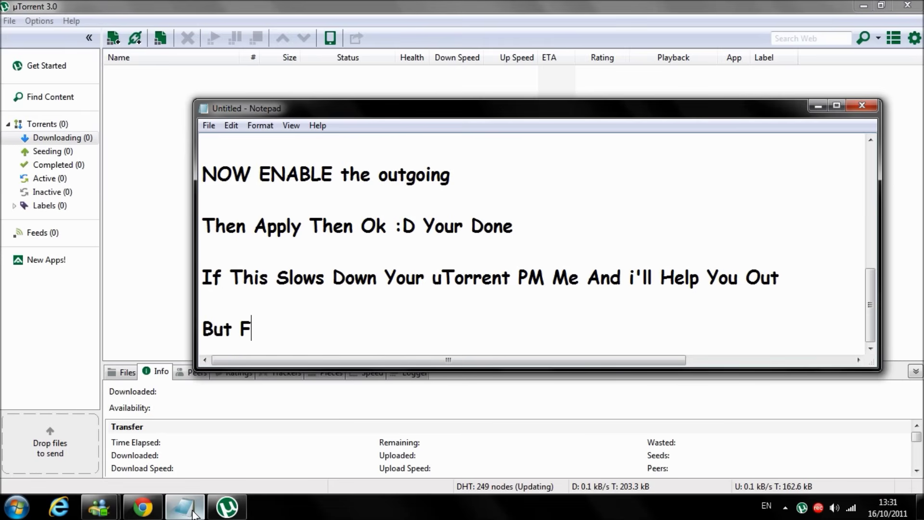
{"action": "type", "text": "or Sure It H"}
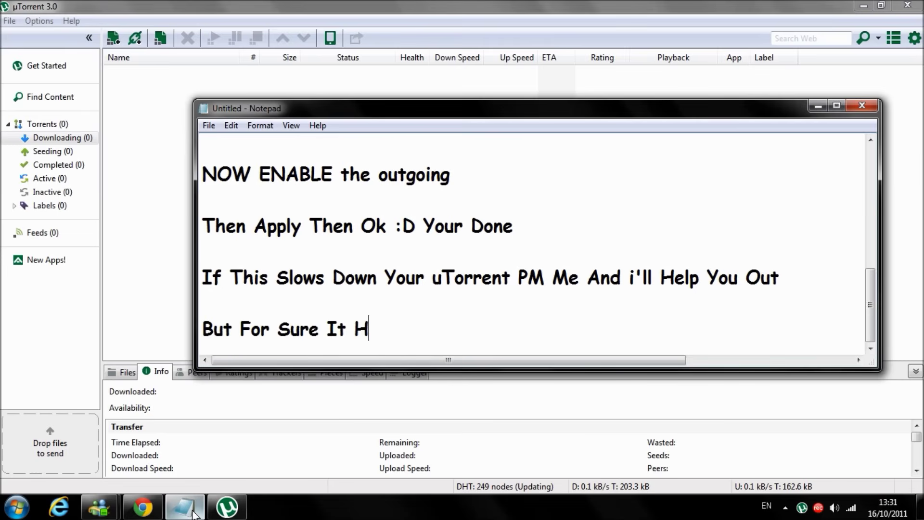
{"action": "type", "text": "elped Me "}
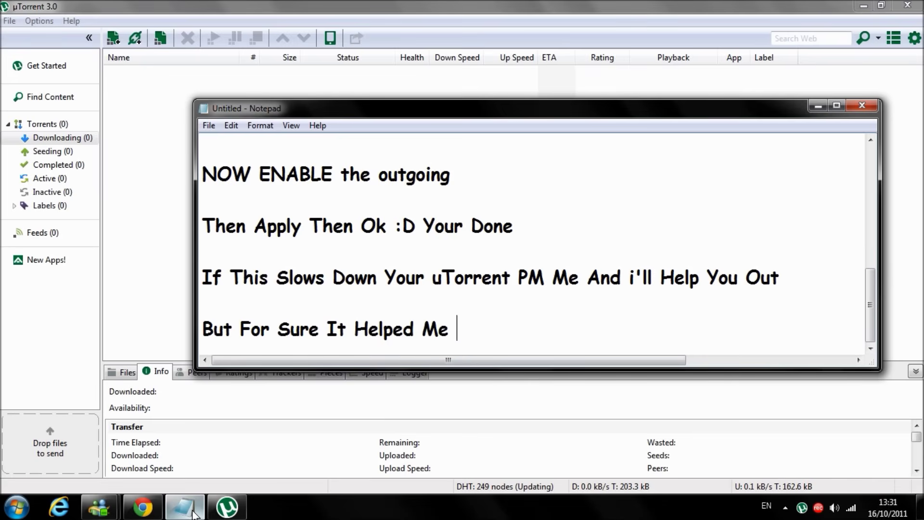
{"action": "type", "text": "Out :D"}
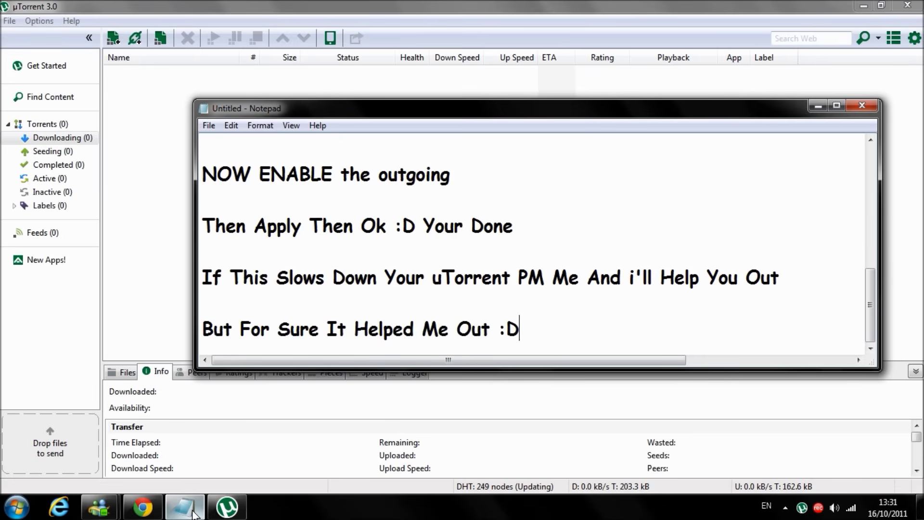
- Leave a blank line and add the closing line "Please Rate And Subscribe" to the note
{"action": "key", "text": "Return"}
{"action": "key", "text": "Return"}
{"action": "type", "text": "R"}
{"action": "key", "text": "BackSpace"}
{"action": "type", "text": "Please Rate"}
{"action": "key", "text": "BackSpace"}
{"action": "type", "text": "te And "}
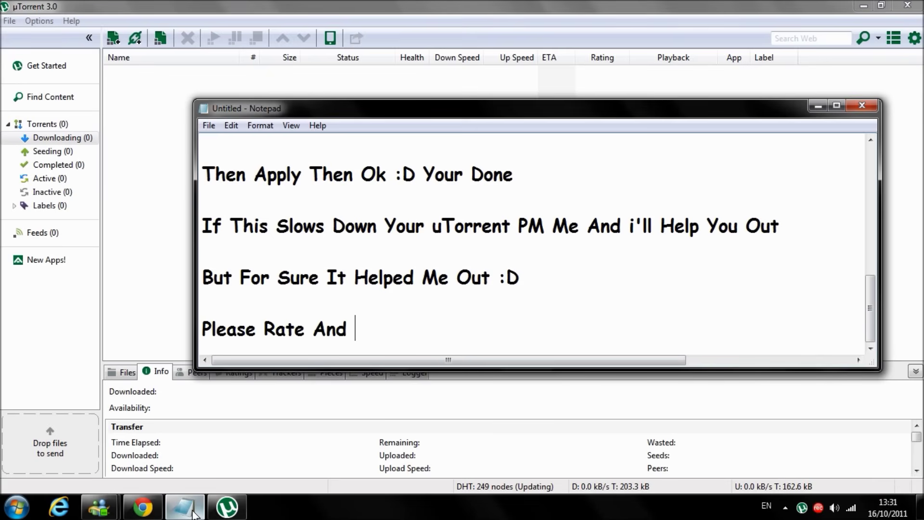
{"action": "type", "text": "Subscribe"}
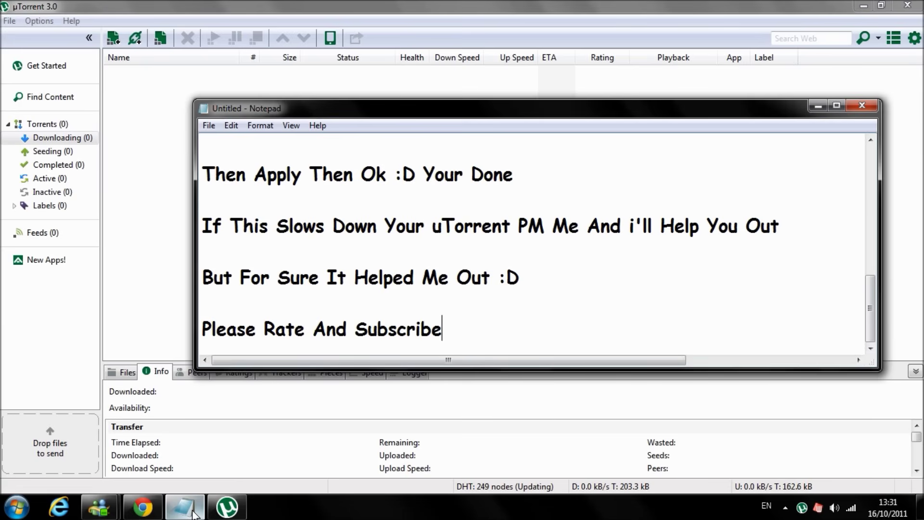